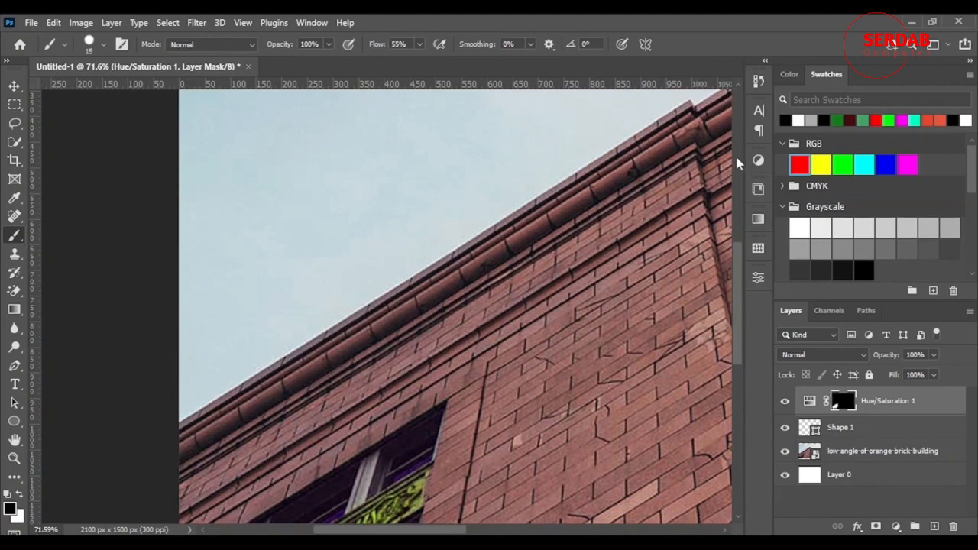
Undo the earlier edits until only the white Layer 0 is left in the document.
key(ctrl+z)
key(ctrl+z)
key(ctrl+z)
key(ctrl+z)
key(ctrl+z)
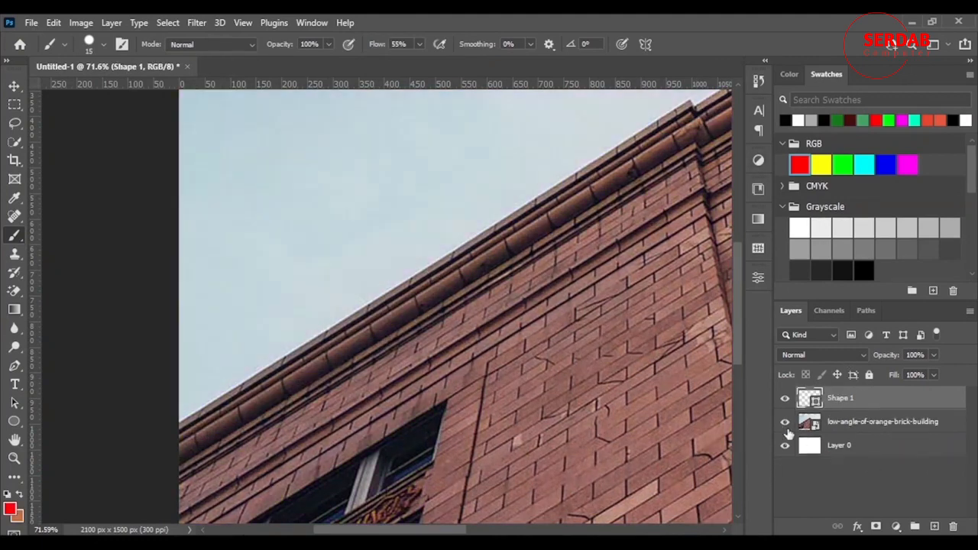
key(z)
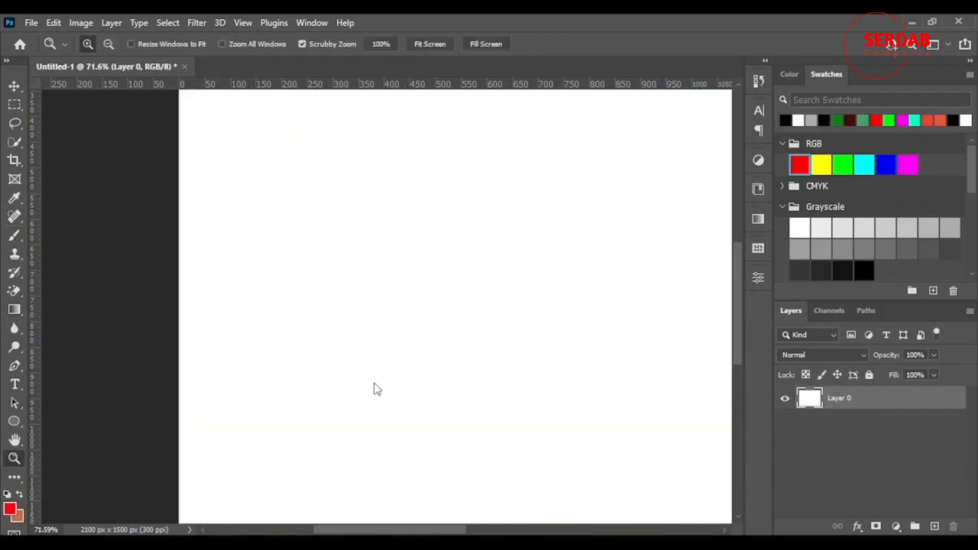
Place the NUSHI bottle artwork into the document above the white layer and commit the placement.
right_click(435, 366)
click(479, 372)
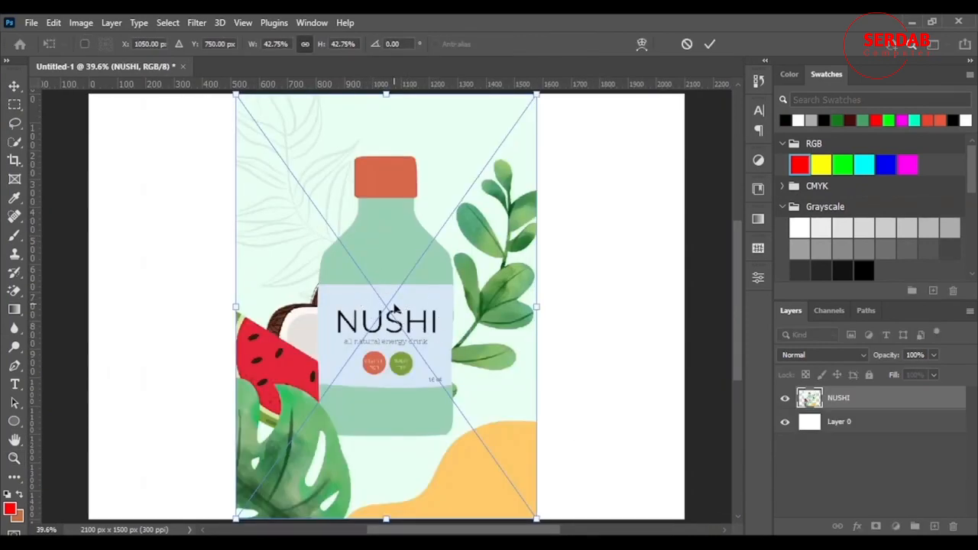
key(Return)
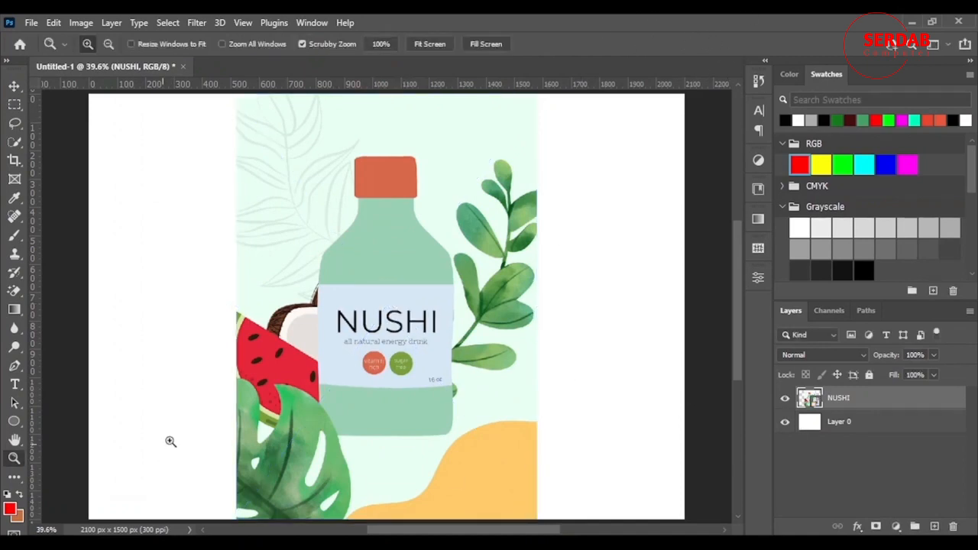
Start a Pen tool shape at the base of the large leaf beside the bottle and curve its first segment along the leaf's lower edge.
click(14, 371)
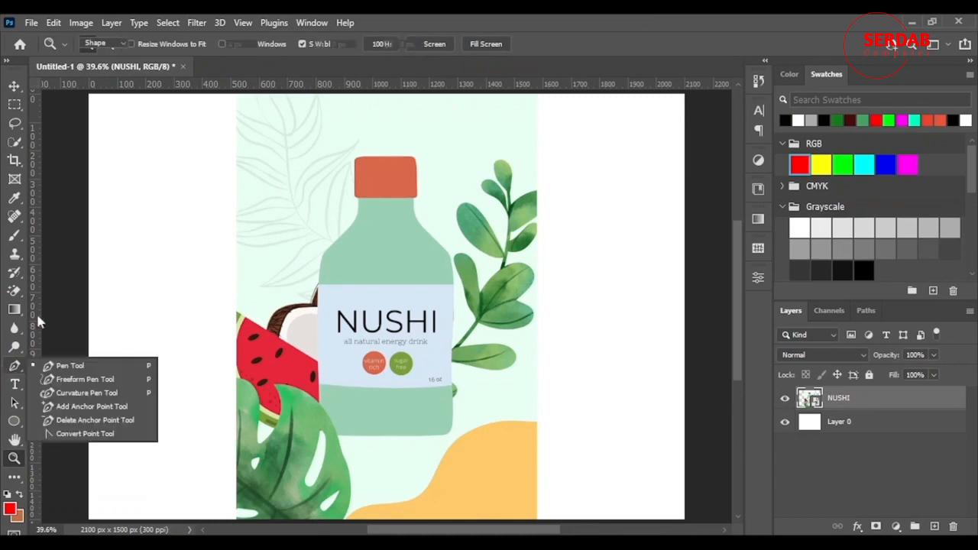
scroll(489, 311, down, 3)
scroll(578, 334, up, 5)
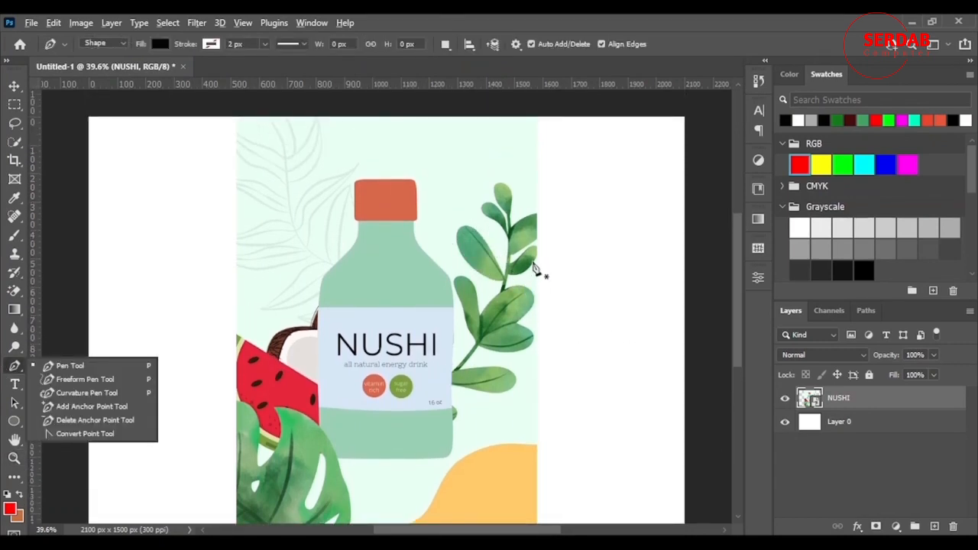
scroll(539, 271, up, 2)
scroll(467, 290, up, 1)
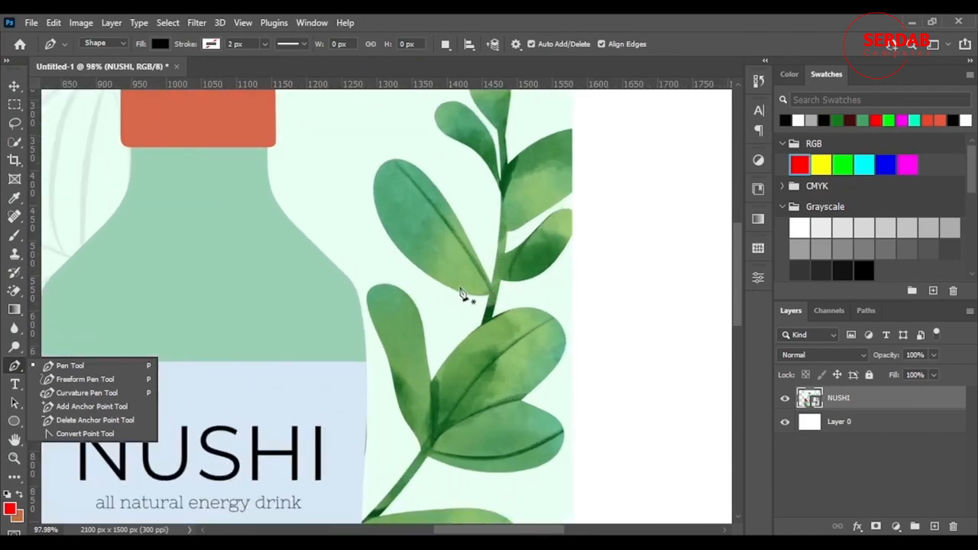
scroll(472, 275, up, 3)
scroll(468, 269, up, 2)
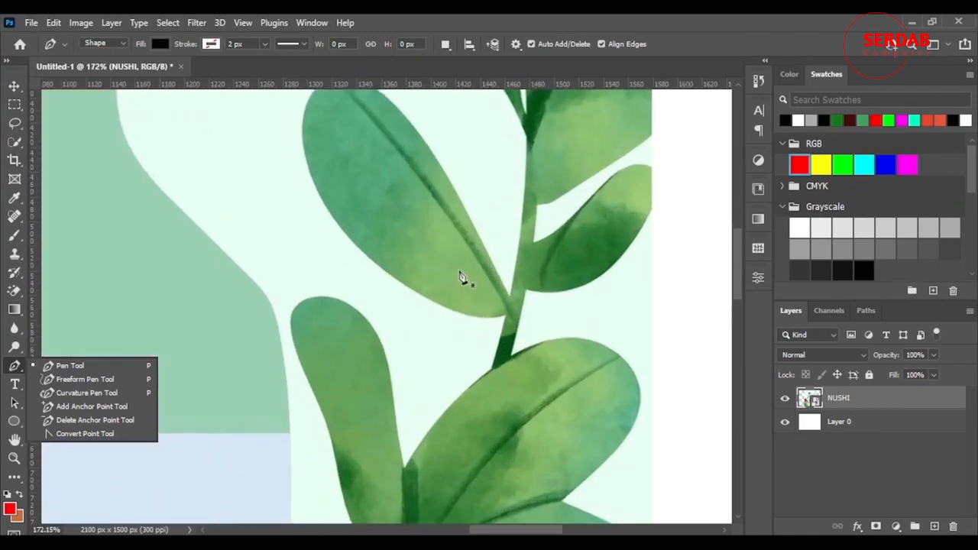
click(683, 16)
scroll(422, 292, up, 2)
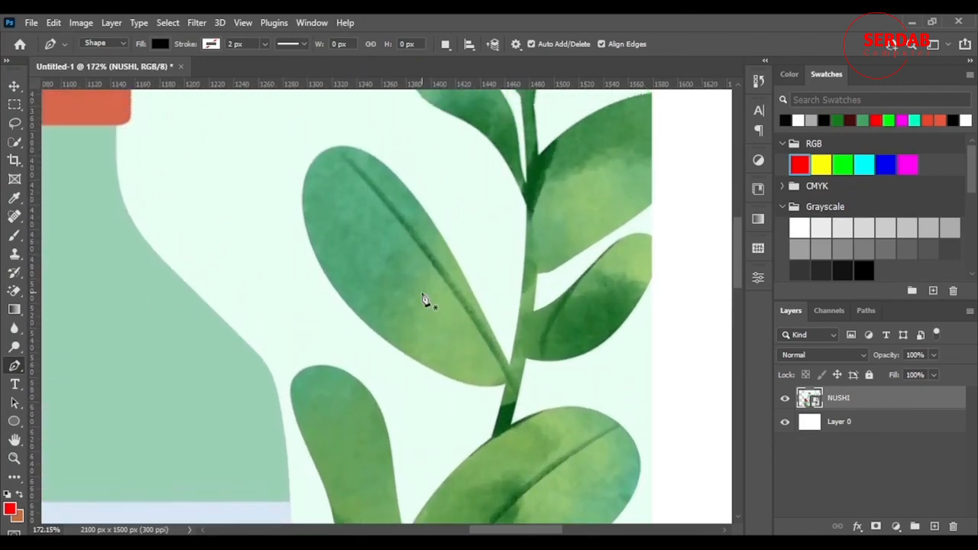
scroll(441, 361, up, 4)
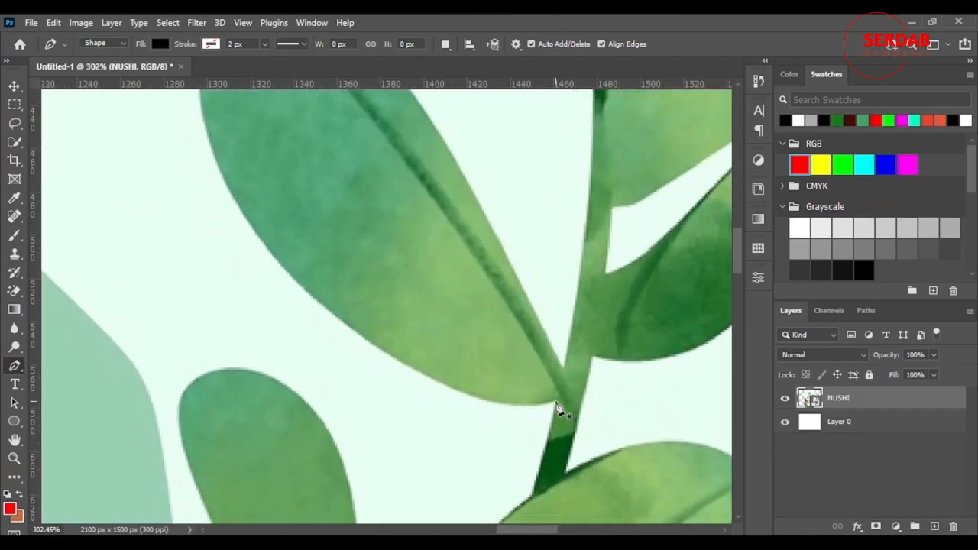
click(549, 402)
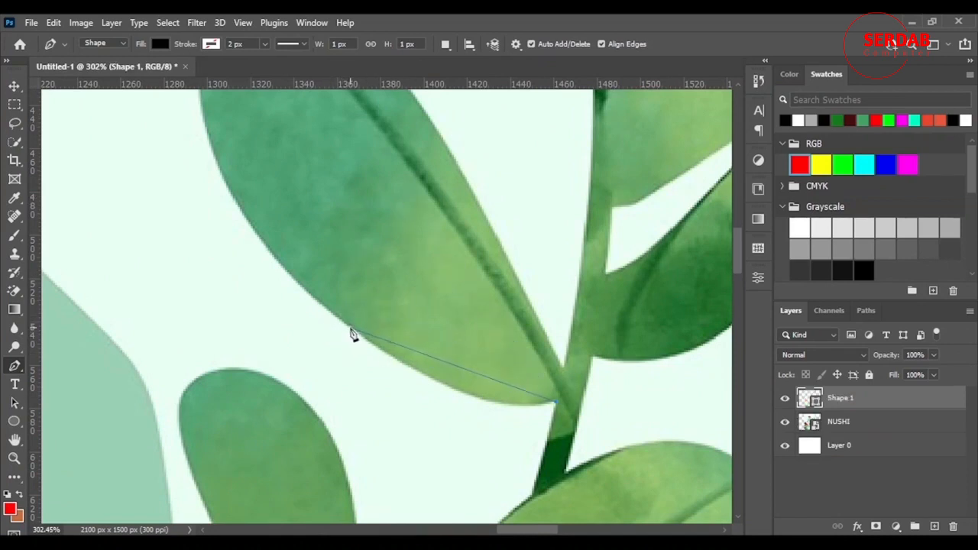
drag(350, 330, 283, 277)
key(ctrl+z)
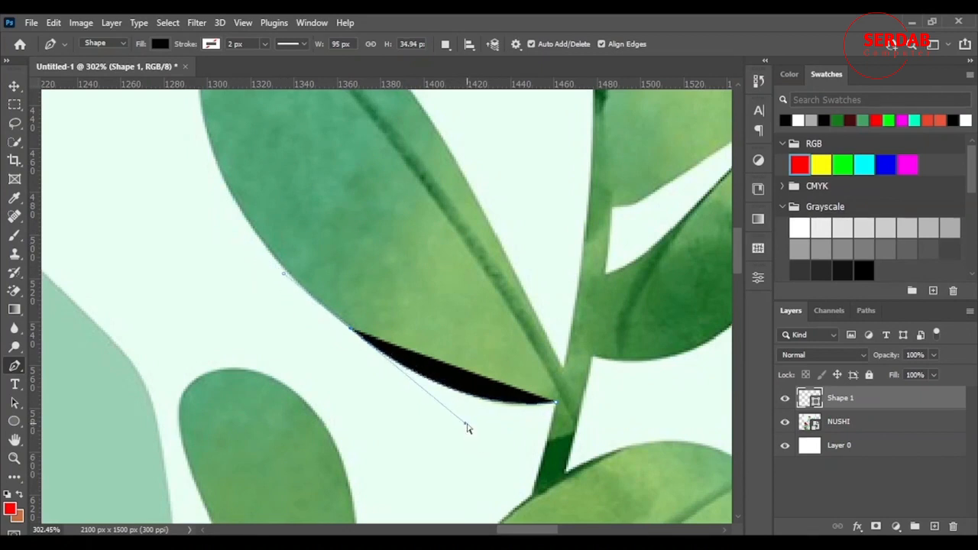
mouse_move(466, 427)
mouse_down()
mouse_move(444, 405)
mouse_move(464, 423)
mouse_up()
Set the shape's fill to no color so the leaf beneath stays visible while tracing.
click(159, 44)
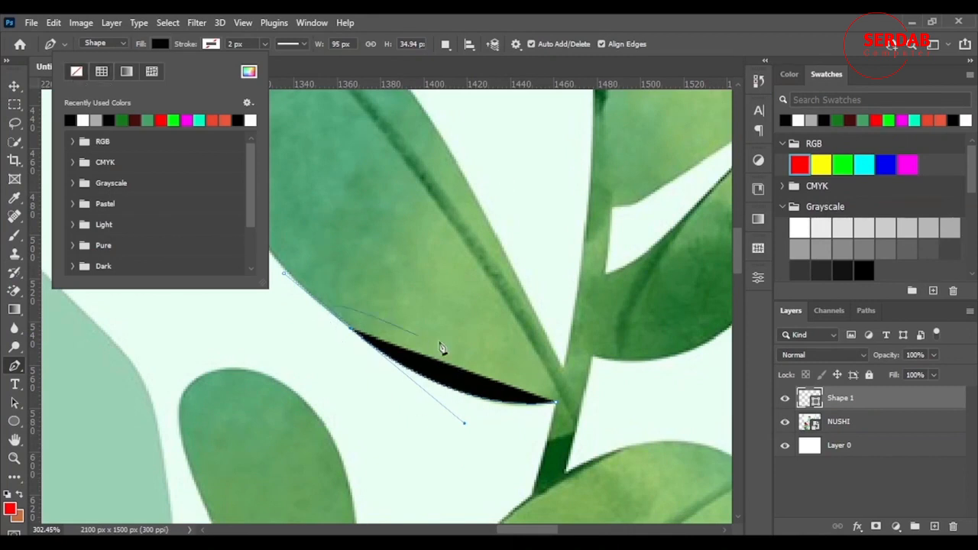
click(76, 71)
click(213, 44)
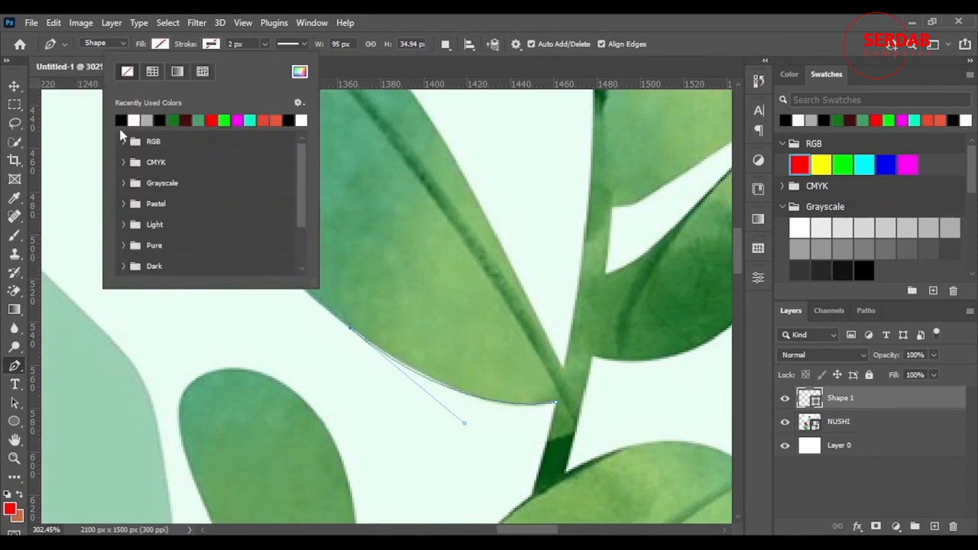
click(735, 31)
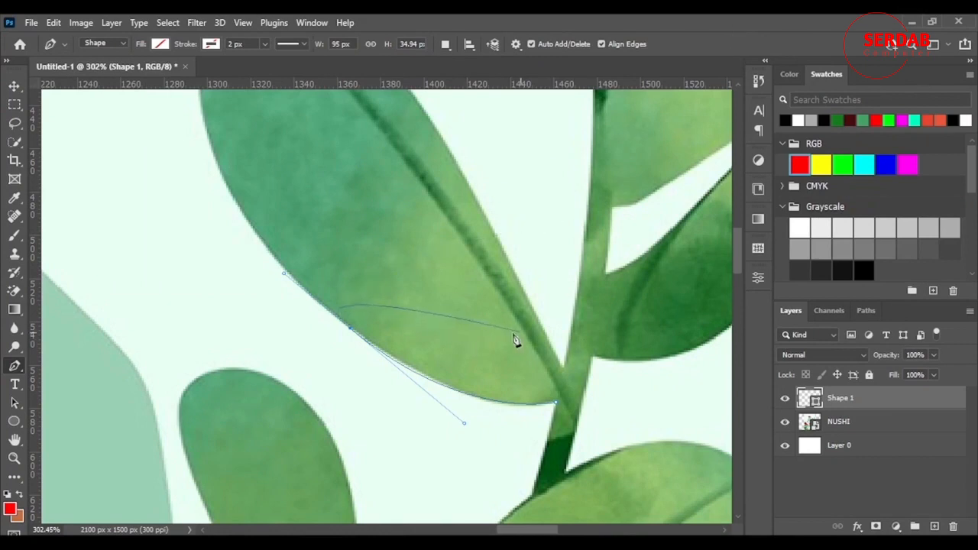
Shorten the last anchor's outgoing handle and extend the path with another curved anchor up the leaf's lower-left edge.
scroll(452, 424, up, 2)
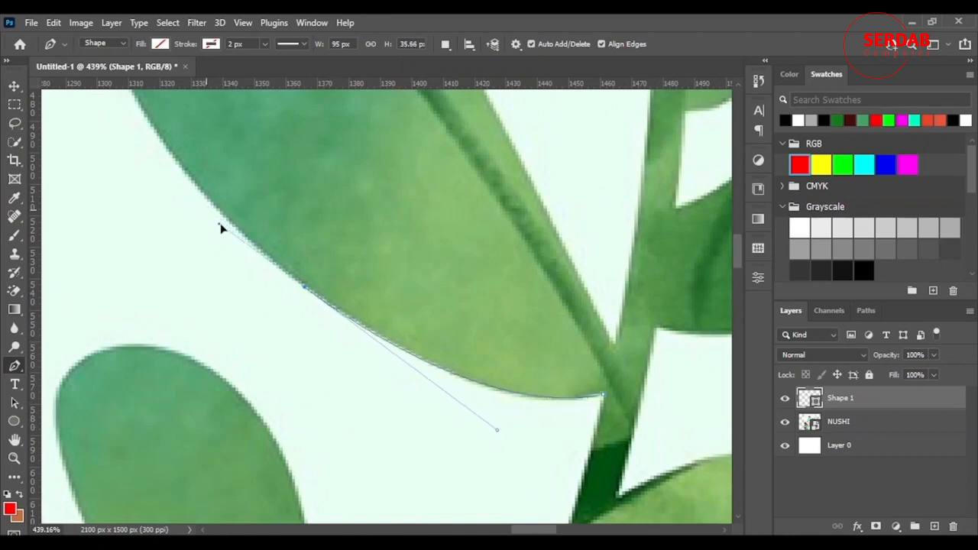
click(230, 228)
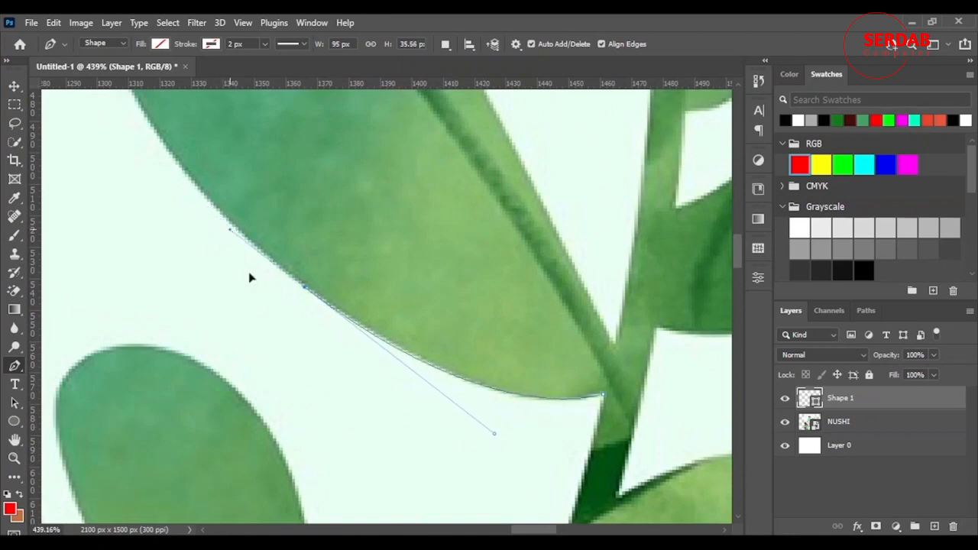
scroll(140, 356, up, 3)
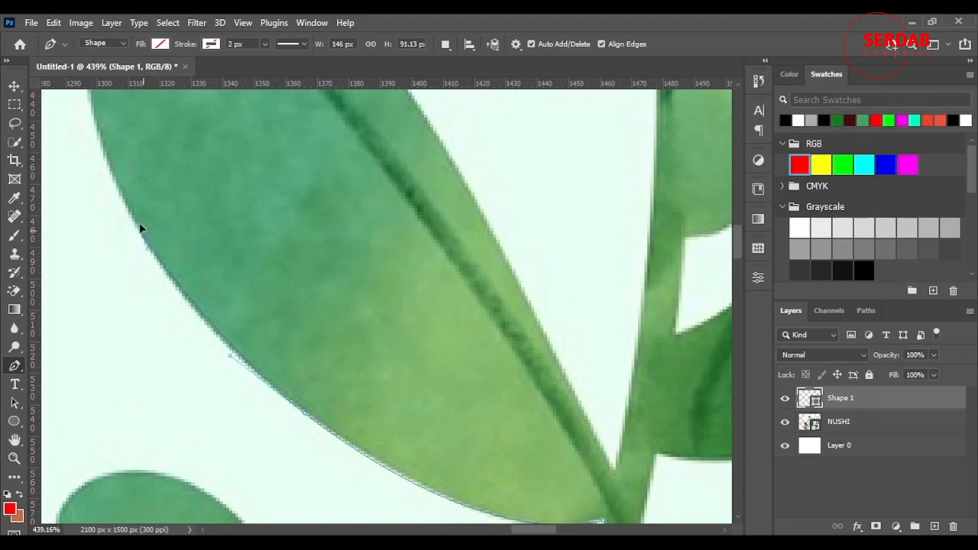
drag(143, 234, 133, 205)
scroll(125, 334, up, 3)
drag(550, 530, 540, 528)
scroll(345, 404, up, 5)
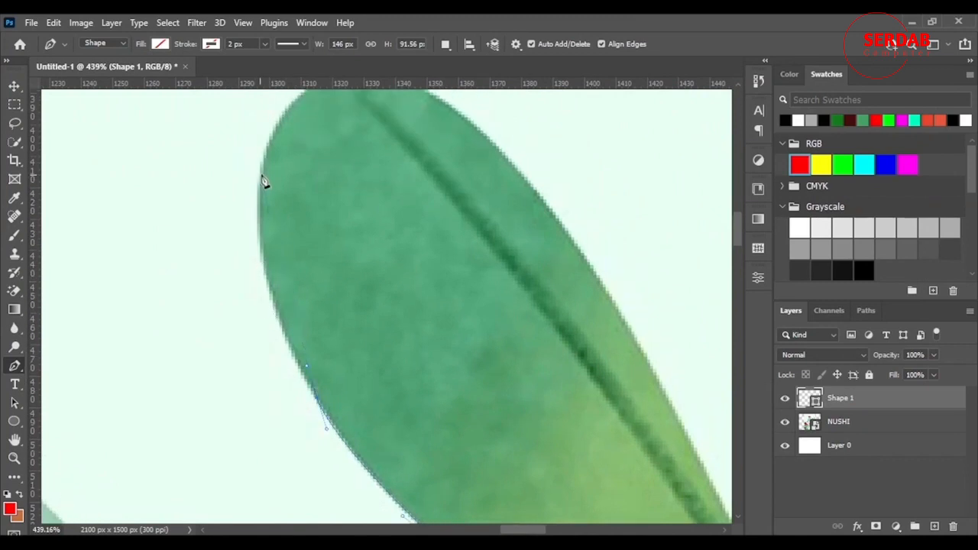
Continue the path up the leaf's left edge, shorten the handle near the tip, and curve the next segment around the rounded tip.
drag(262, 164, 278, 95)
scroll(295, 94, up, 3)
scroll(278, 91, up, 1)
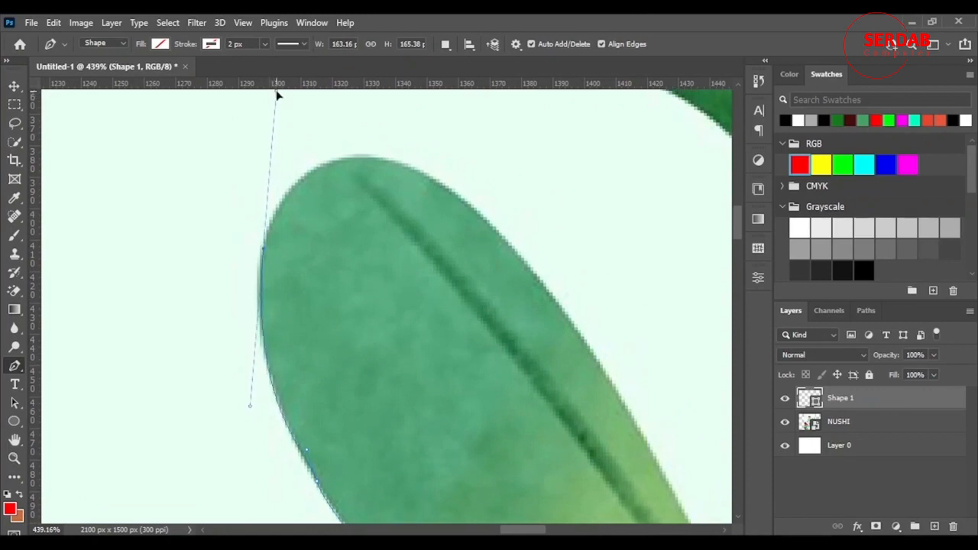
scroll(382, 233, up, 2)
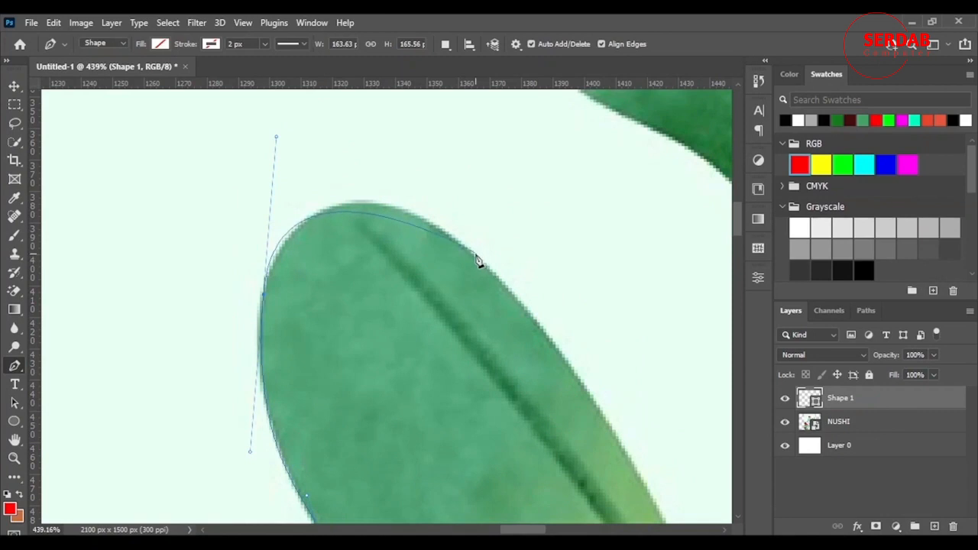
drag(475, 255, 506, 289)
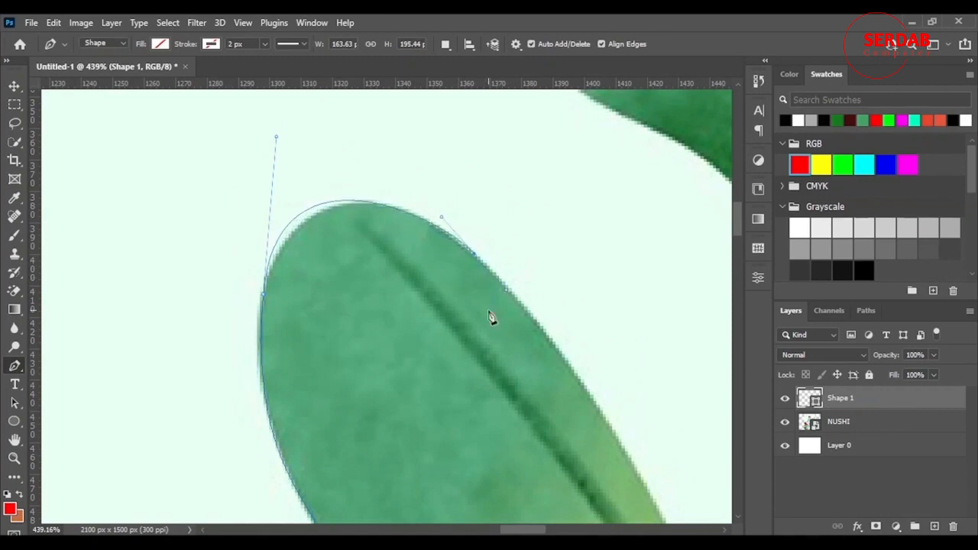
key(ctrl+z)
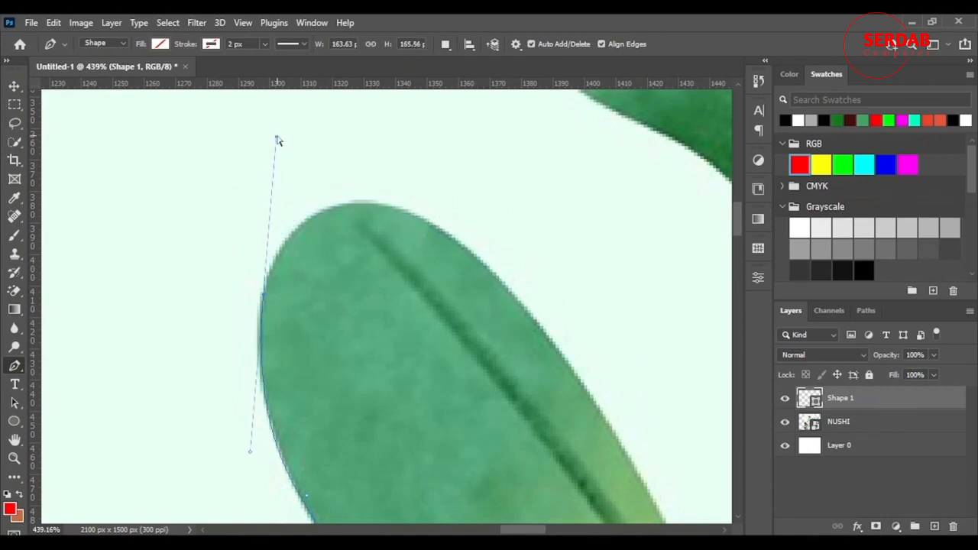
drag(278, 140, 272, 197)
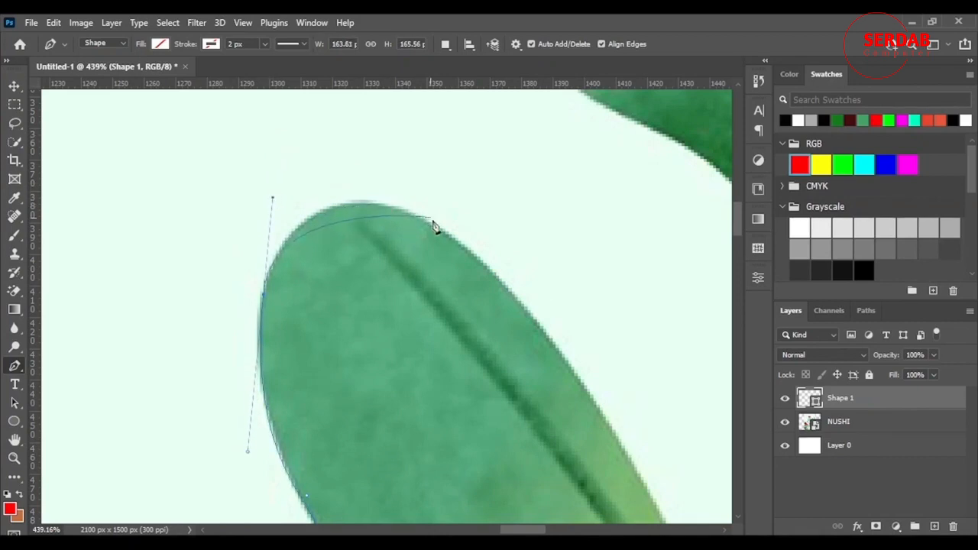
drag(435, 225, 496, 271)
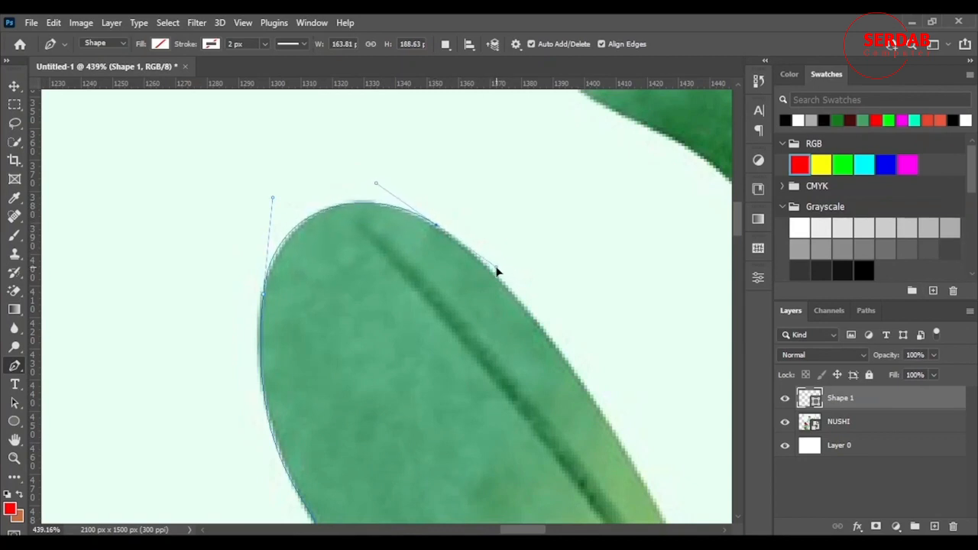
Add a curved anchor partway down the leaf's right edge and shorten its outgoing handle to follow the edge.
scroll(592, 284, down, 3)
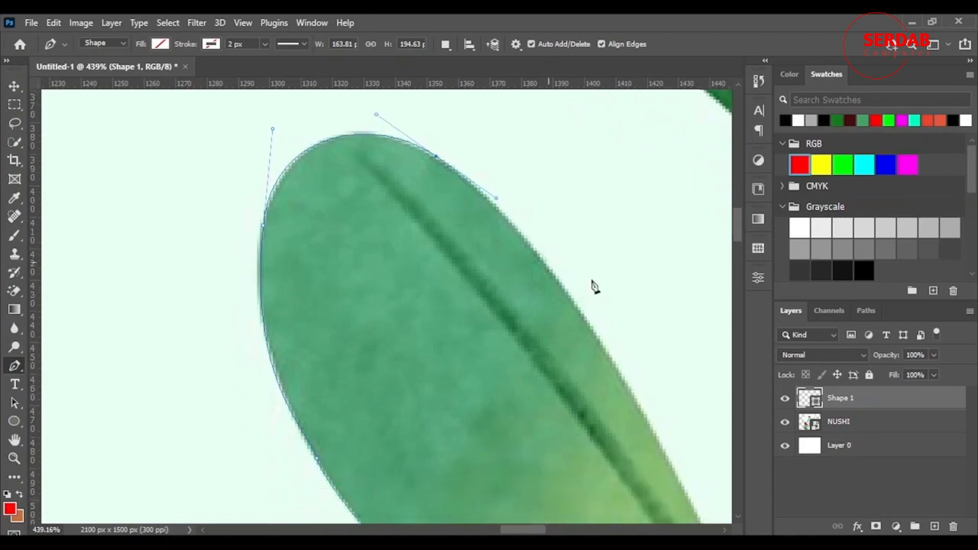
drag(599, 337, 601, 347)
scroll(603, 459, down, 3)
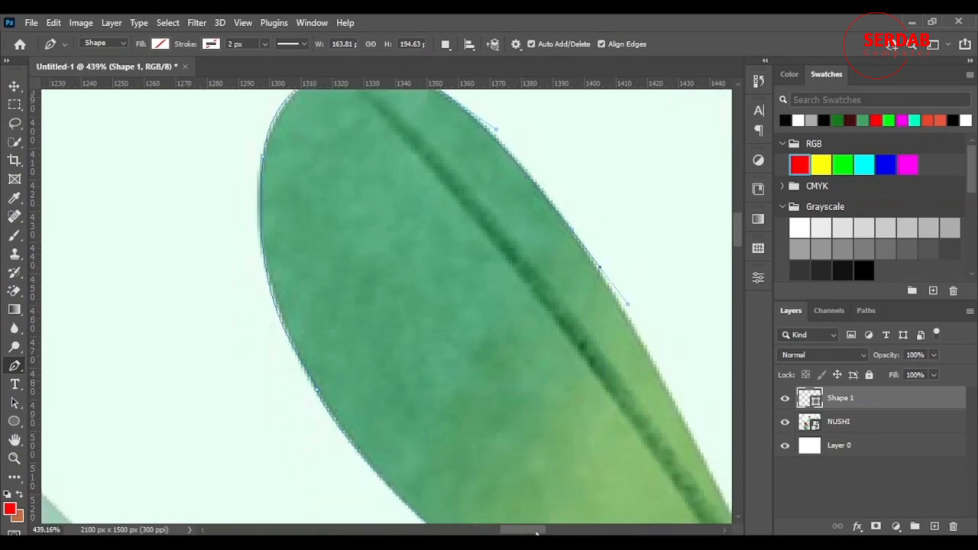
scroll(579, 518, right, 5)
scroll(375, 378, down, 3)
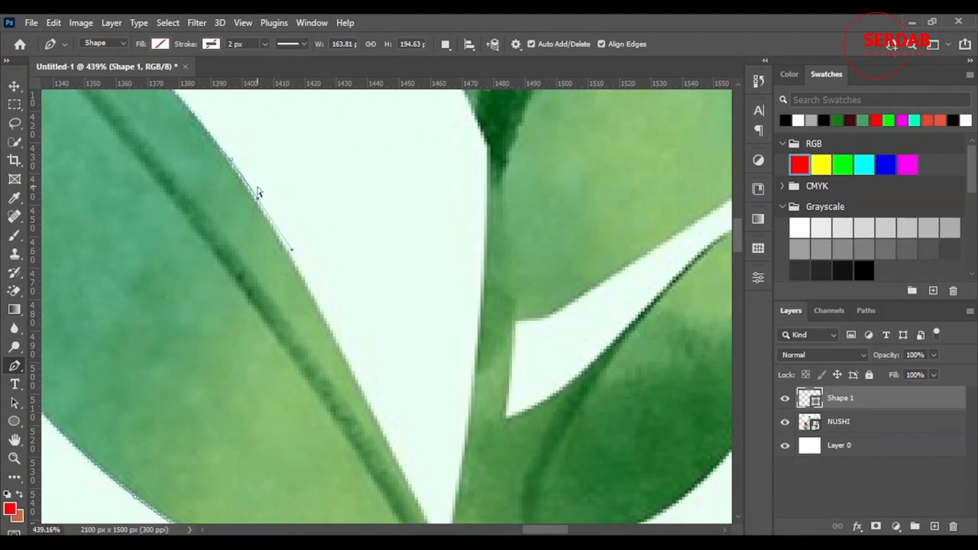
drag(257, 200, 258, 206)
scroll(169, 235, up, 3)
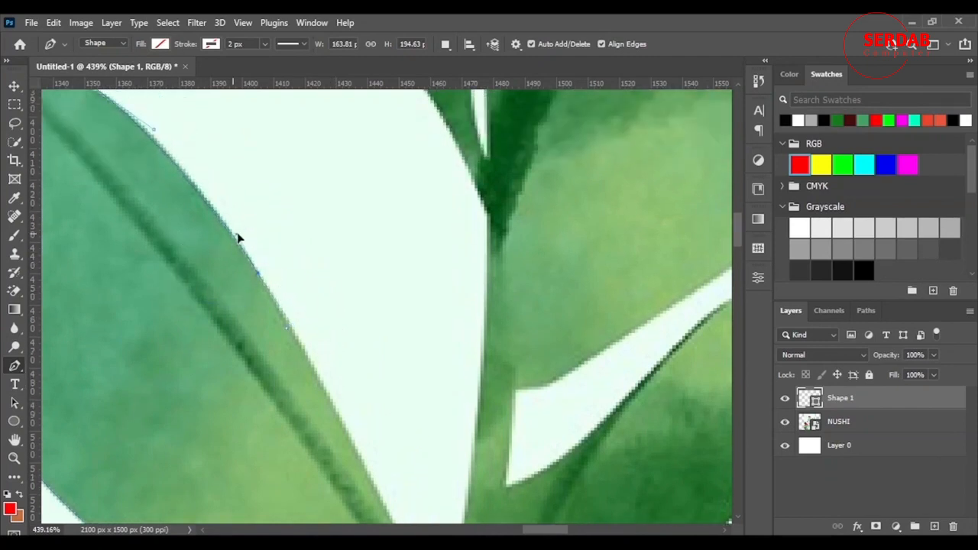
Trace the rest of the leaf's right edge down to the stem and close the path at its starting anchor.
scroll(360, 328, down, 3)
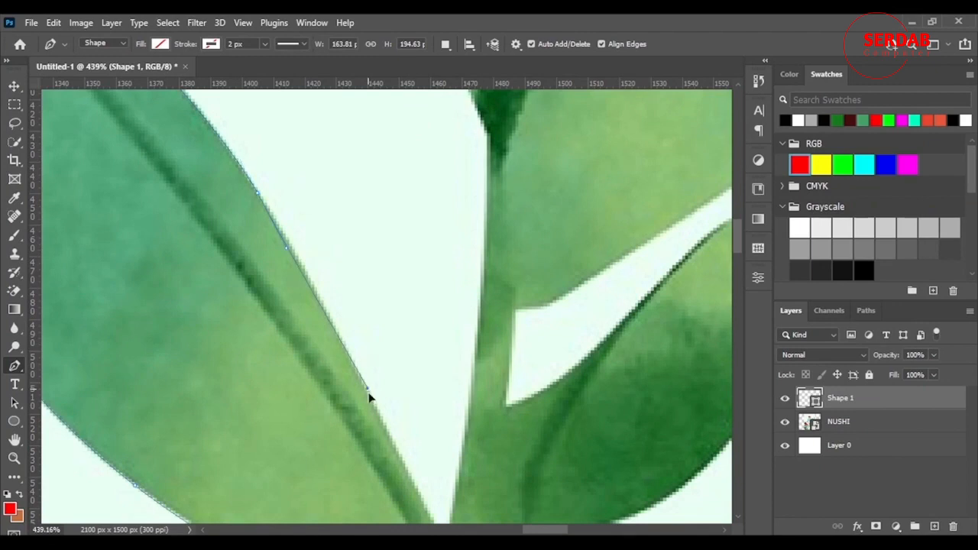
drag(367, 390, 415, 496)
scroll(390, 373, down, 5)
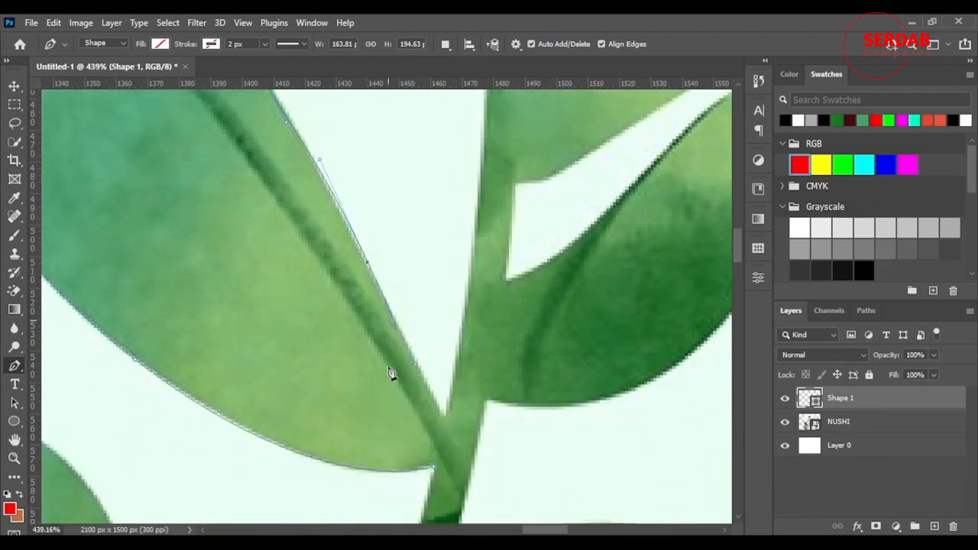
scroll(390, 374, down, 1)
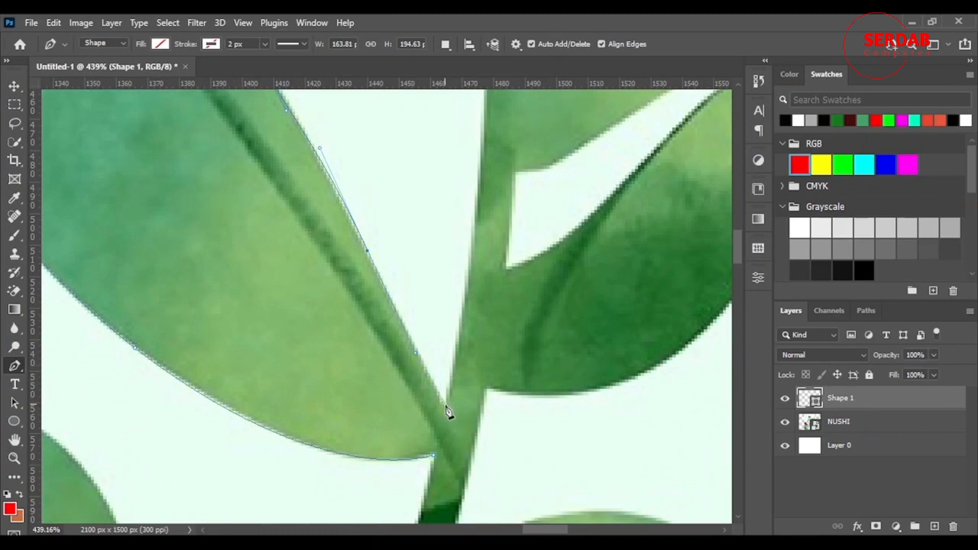
click(446, 405)
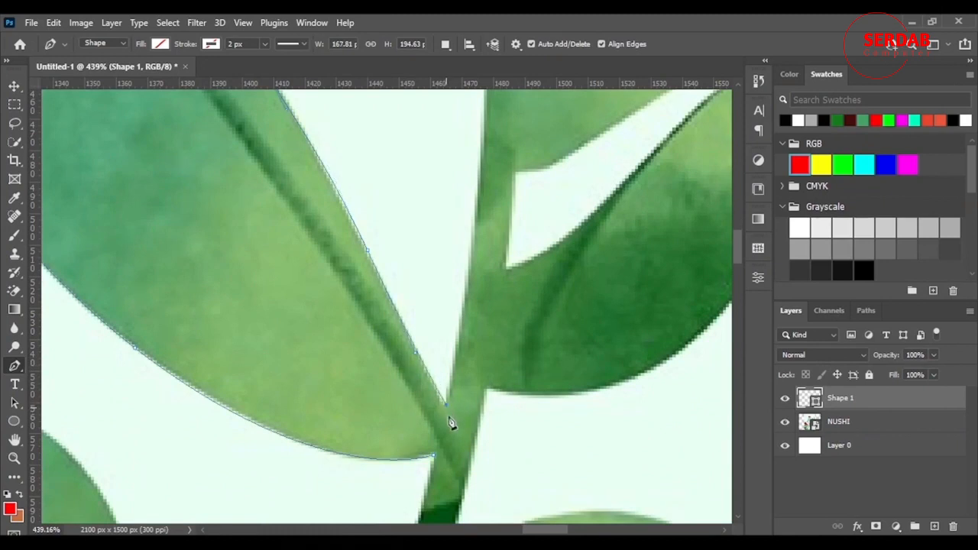
click(434, 458)
Refine the leaf path with the Curvature Pen tool, adjusting points so it hugs the rounded tip and the upper-right edge.
scroll(283, 301, down, 3)
scroll(130, 306, up, 2)
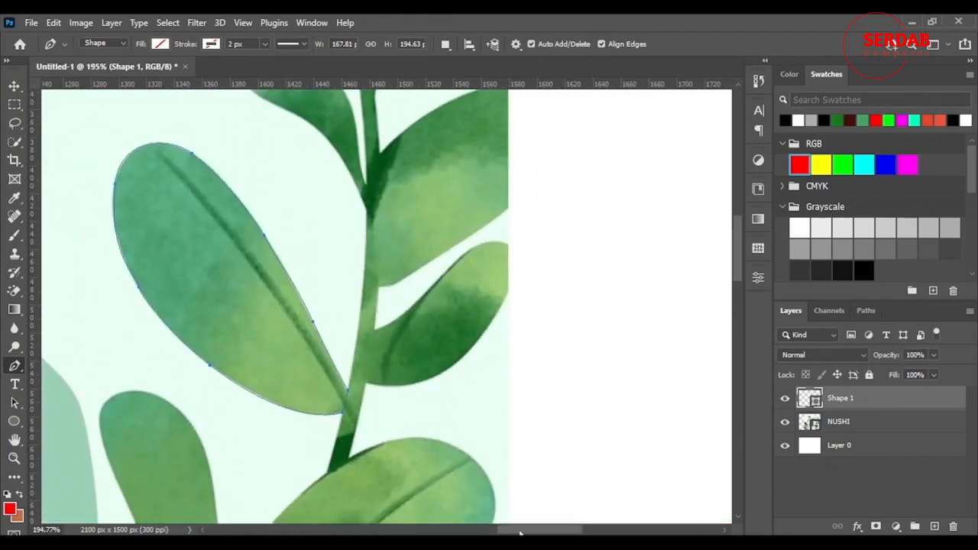
drag(520, 534, 501, 533)
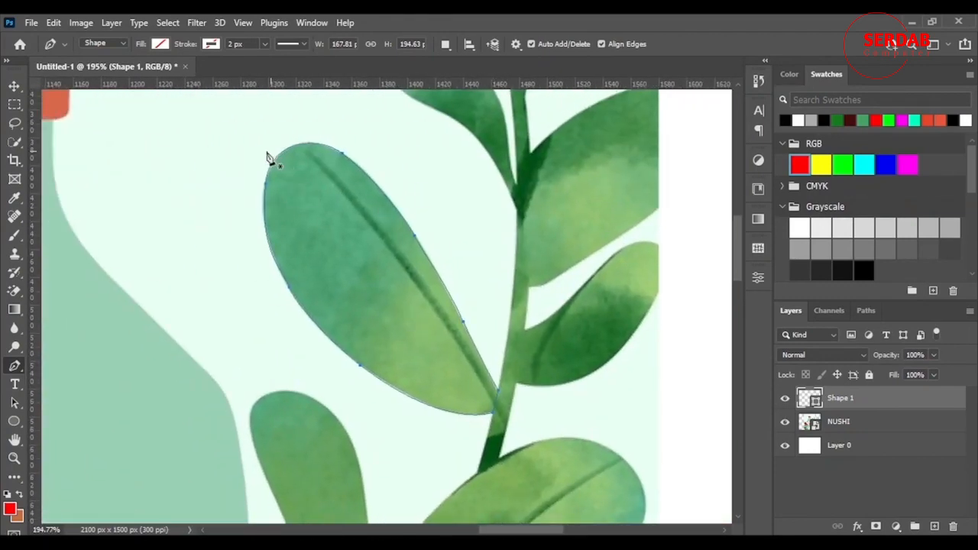
scroll(269, 157, up, 5)
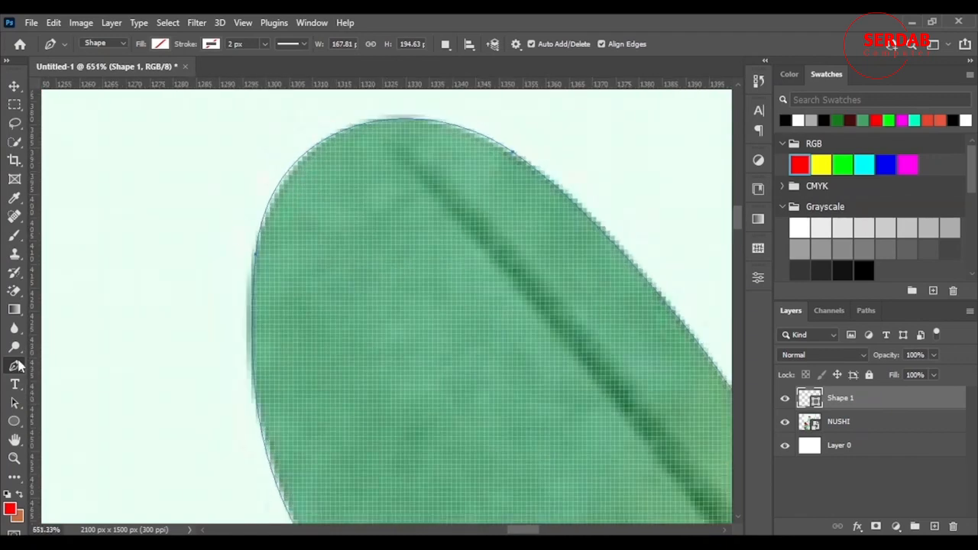
right_click(16, 366)
click(79, 393)
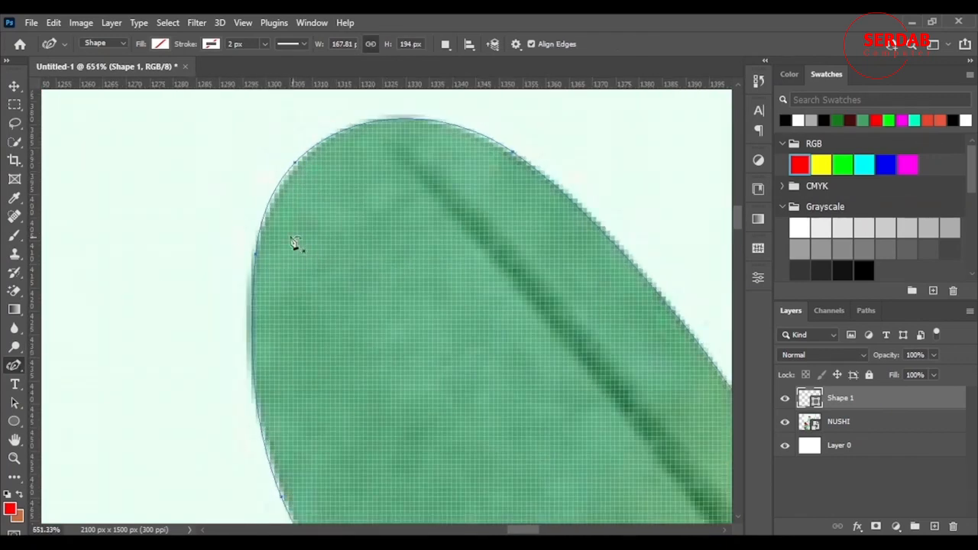
drag(298, 163, 359, 123)
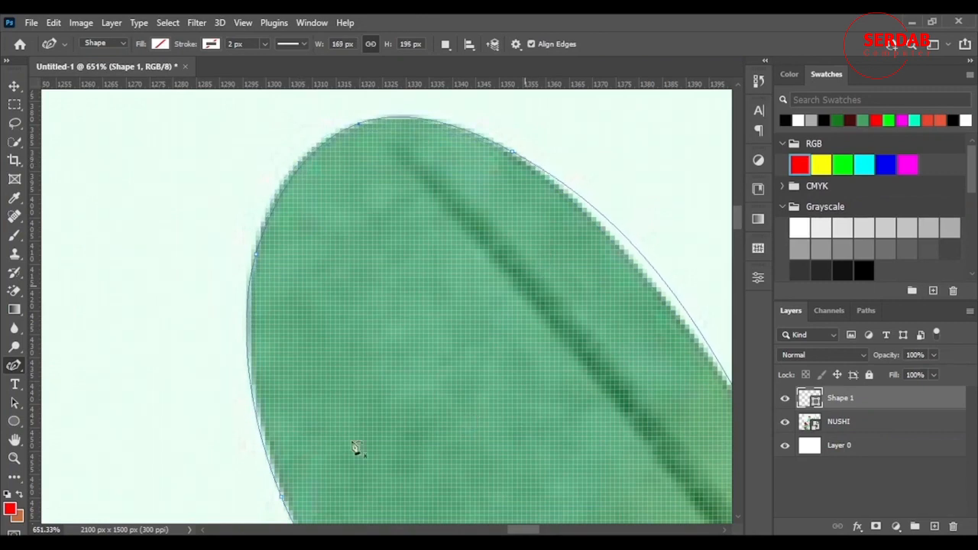
drag(517, 529, 531, 529)
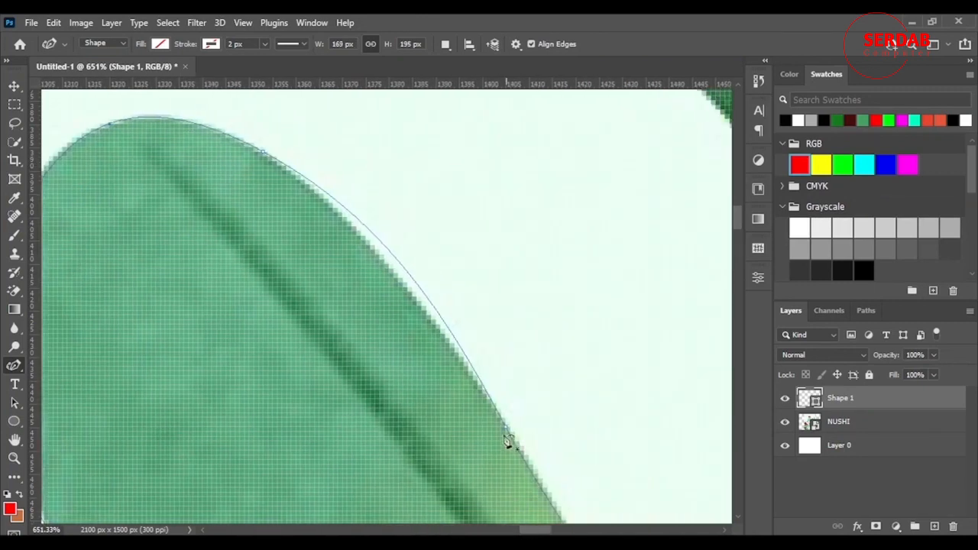
drag(405, 290, 330, 202)
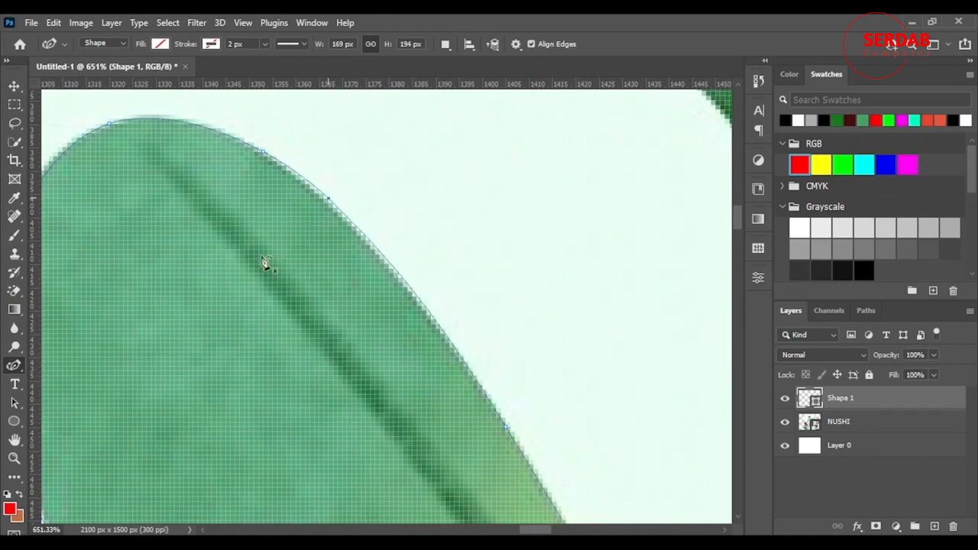
Turn the leaf path into a new anti-aliased selection with a feather radius of 1 pixel.
scroll(406, 285, down, 3)
scroll(439, 327, down, 2)
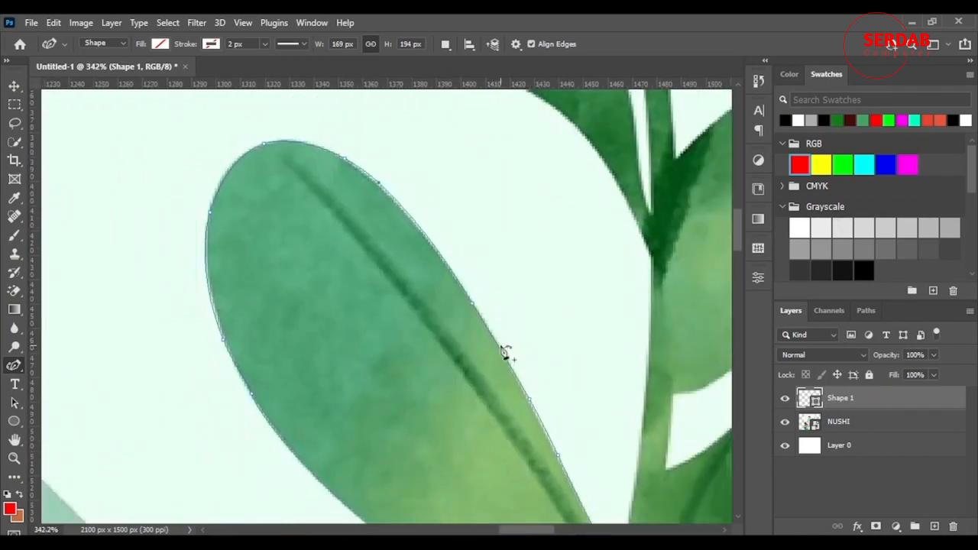
scroll(504, 351, down, 5)
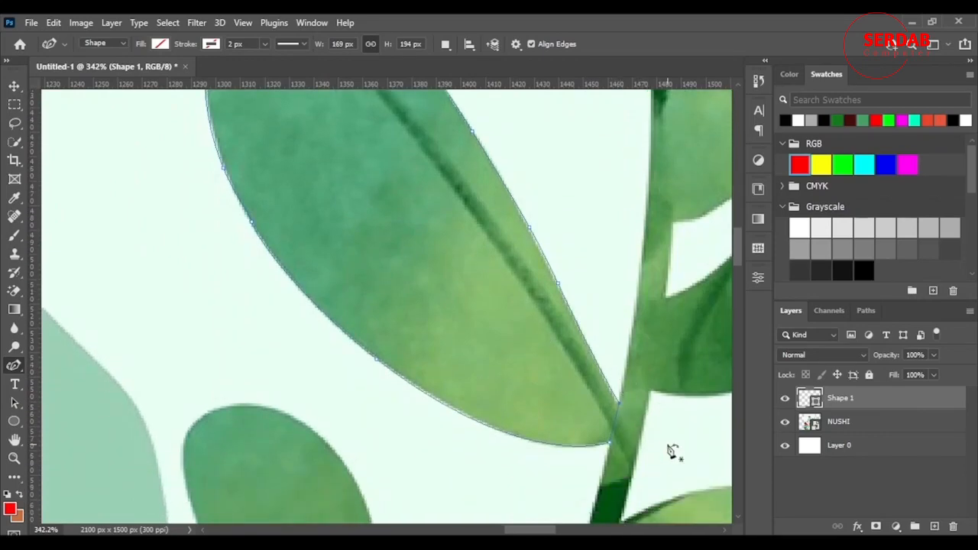
scroll(671, 451, up, 2)
scroll(535, 368, down, 4)
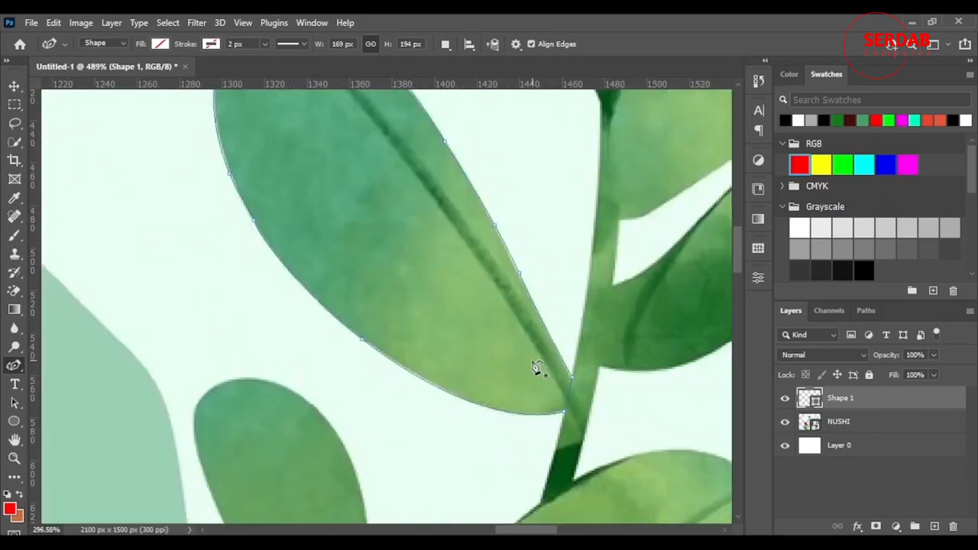
right_click(385, 212)
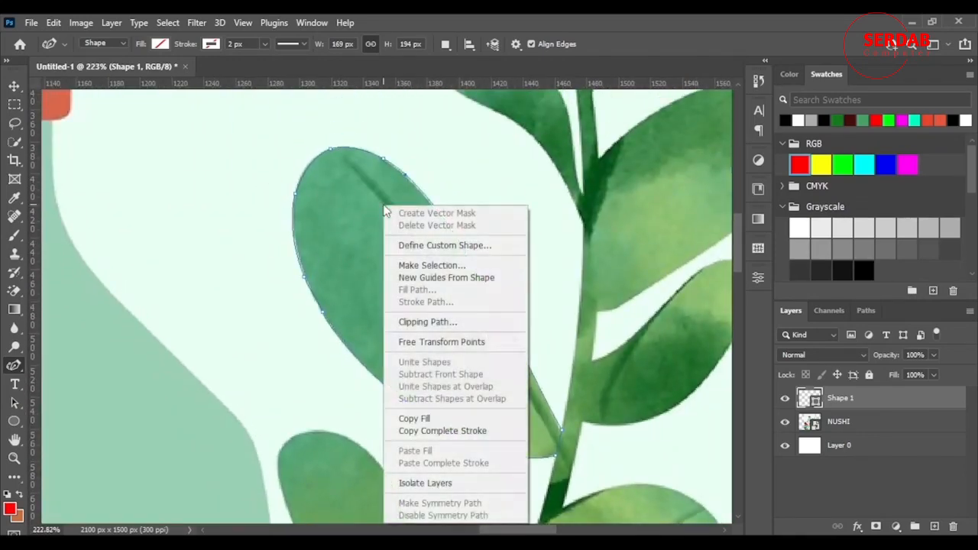
click(479, 270)
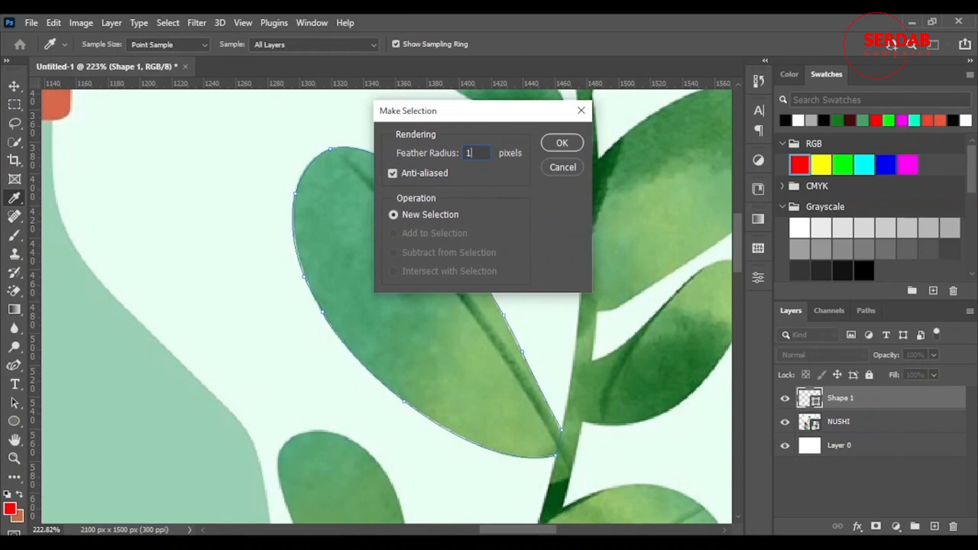
click(562, 143)
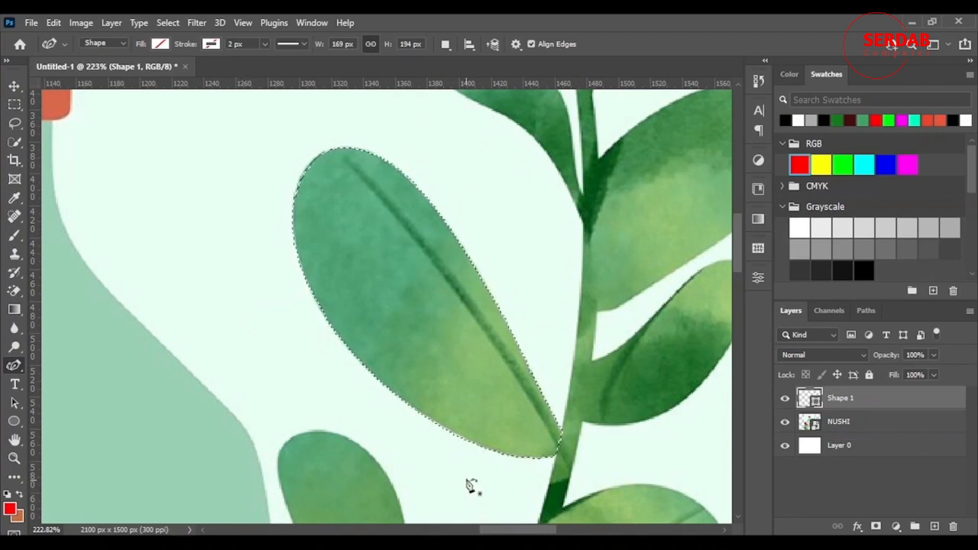
Add a Curves adjustment to the selected leaf, moving the black point inward and raising the highlights to boost contrast.
click(897, 527)
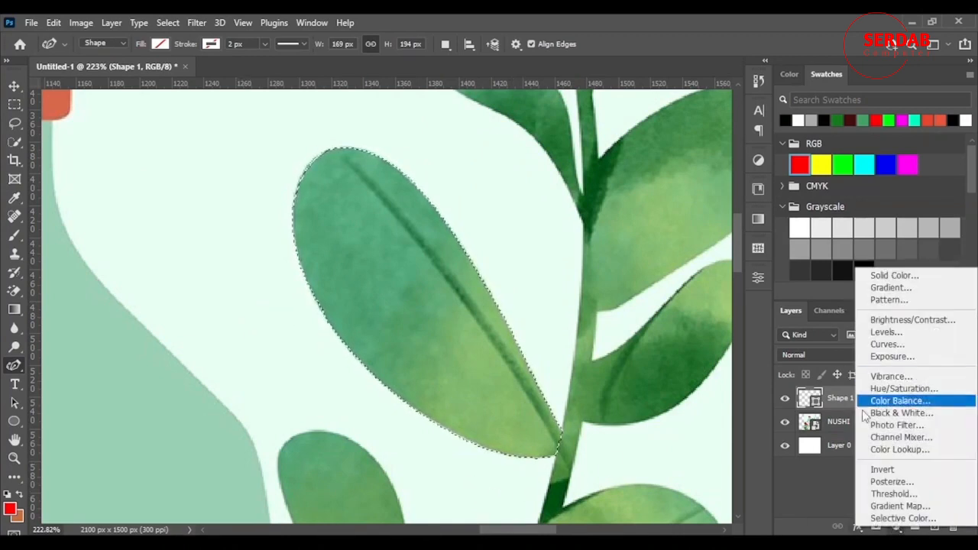
click(887, 344)
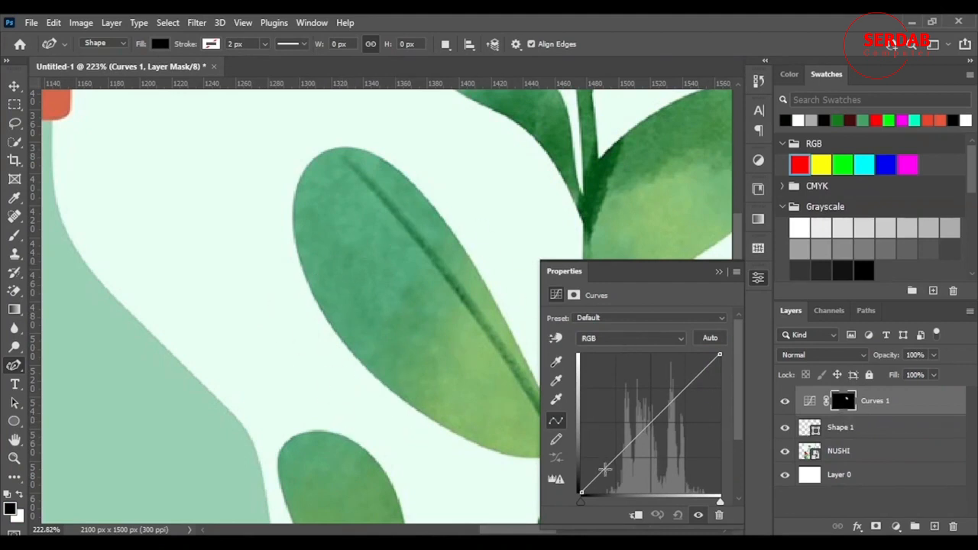
mouse_move(576, 495)
mouse_down()
mouse_move(568, 462)
mouse_move(582, 498)
mouse_move(593, 498)
mouse_up()
drag(606, 498, 614, 496)
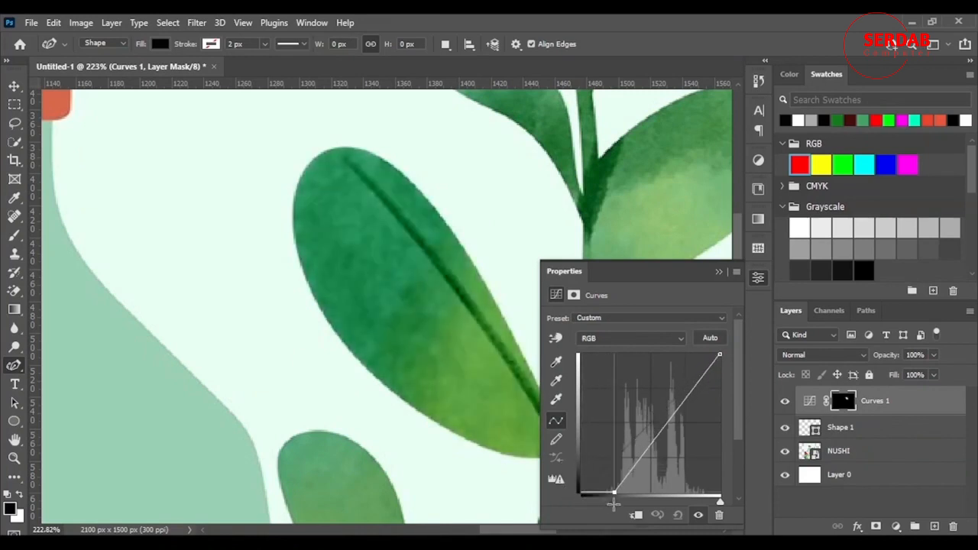
mouse_move(691, 389)
mouse_down()
mouse_move(696, 401)
mouse_move(681, 380)
mouse_up()
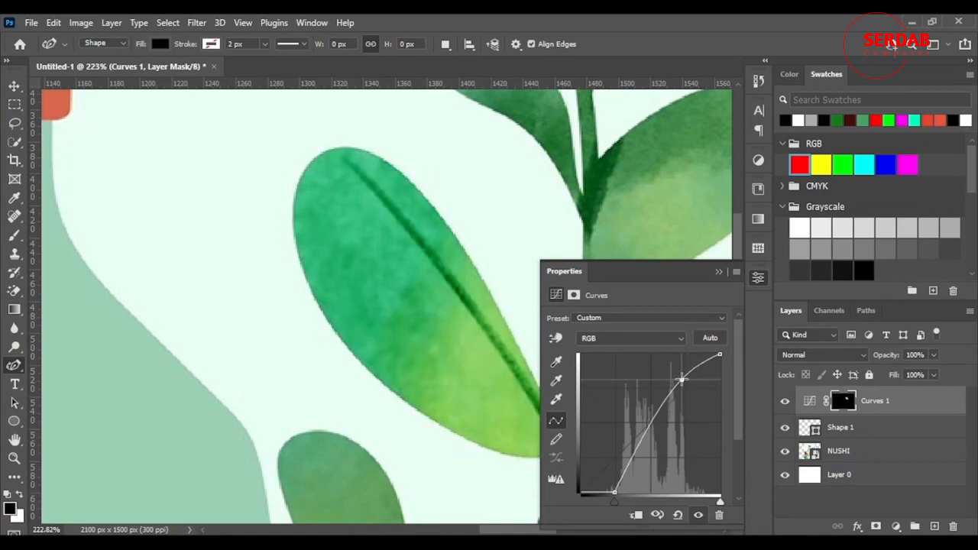
click(718, 274)
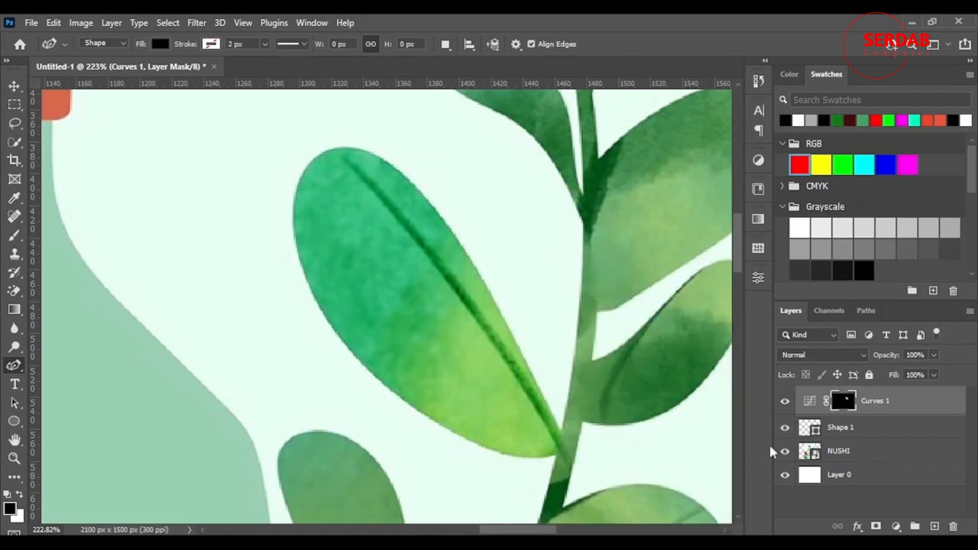
Hide the Curves adjustment, then add a Selective Color adjustment above the leaf shape layer and clip it to that layer.
click(785, 400)
click(784, 431)
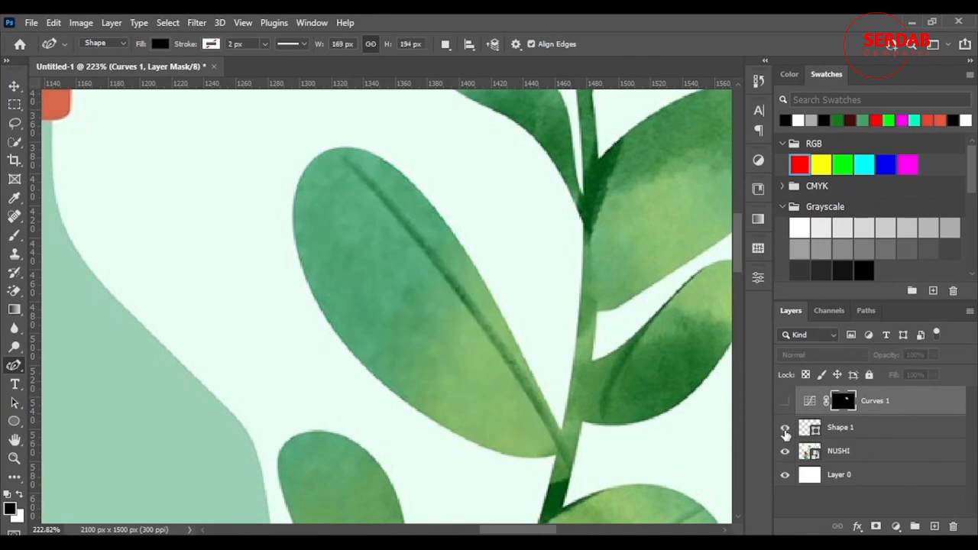
click(864, 430)
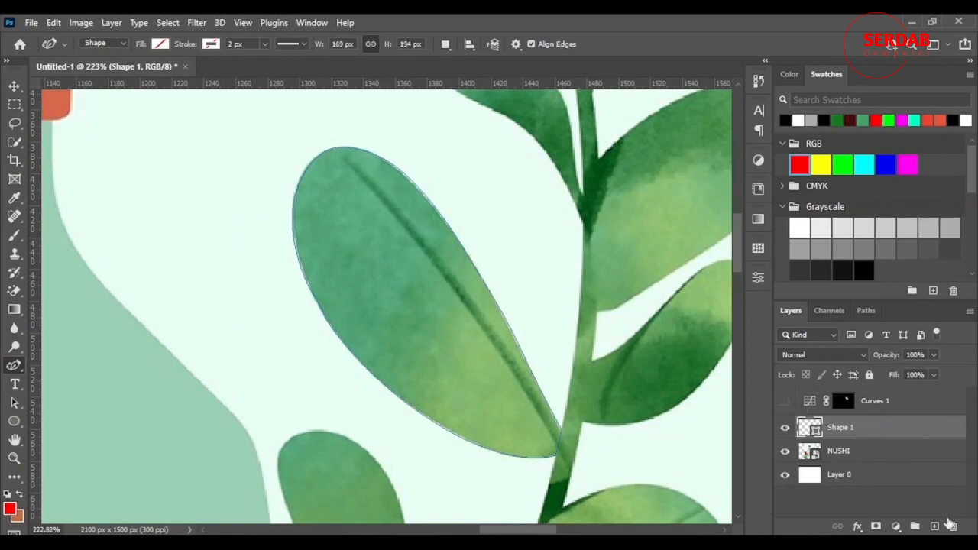
click(897, 527)
click(879, 517)
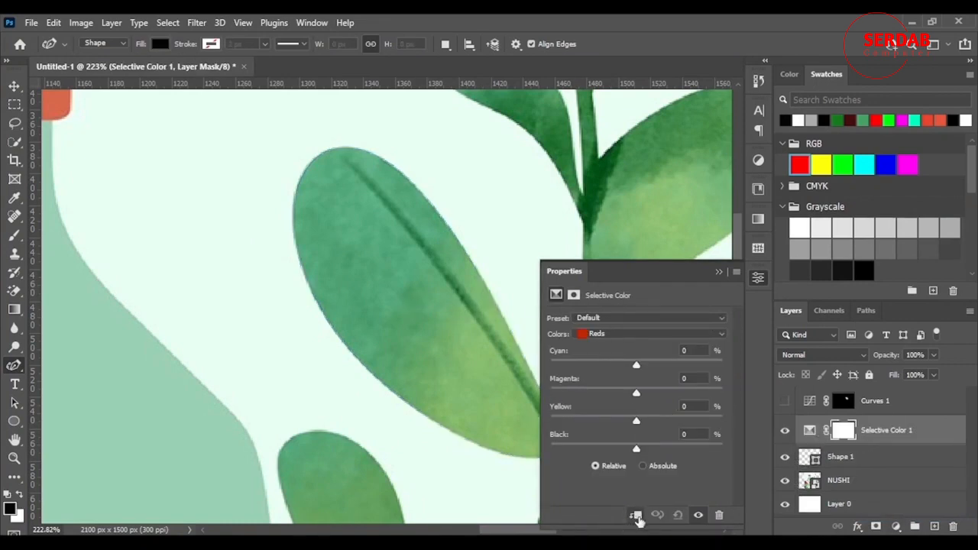
click(637, 515)
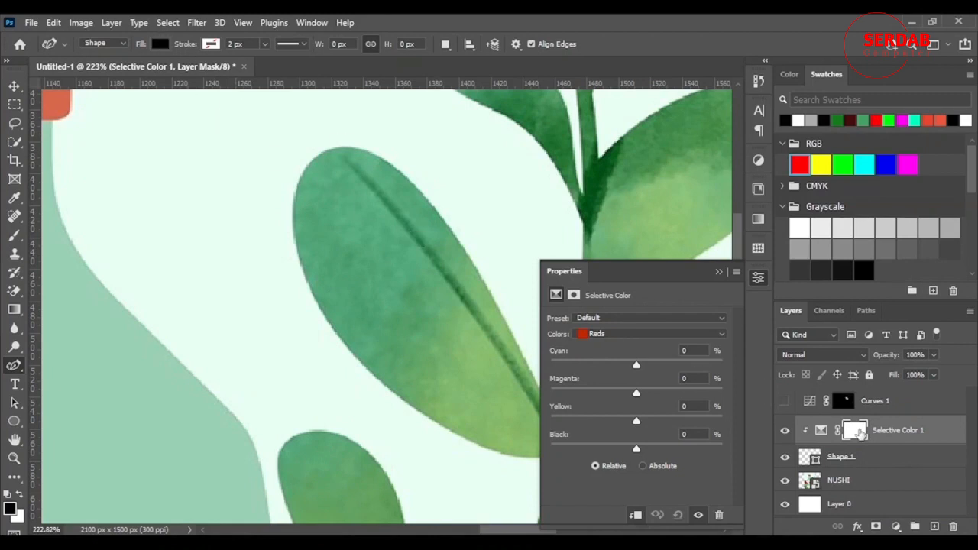
Set Magenta to -100% for the Greens in the Selective Color adjustment.
click(851, 457)
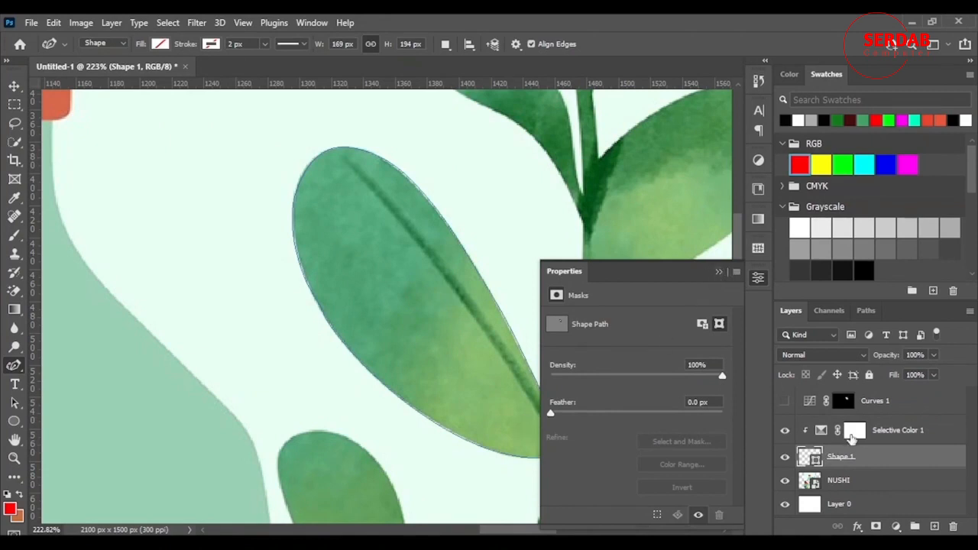
click(822, 432)
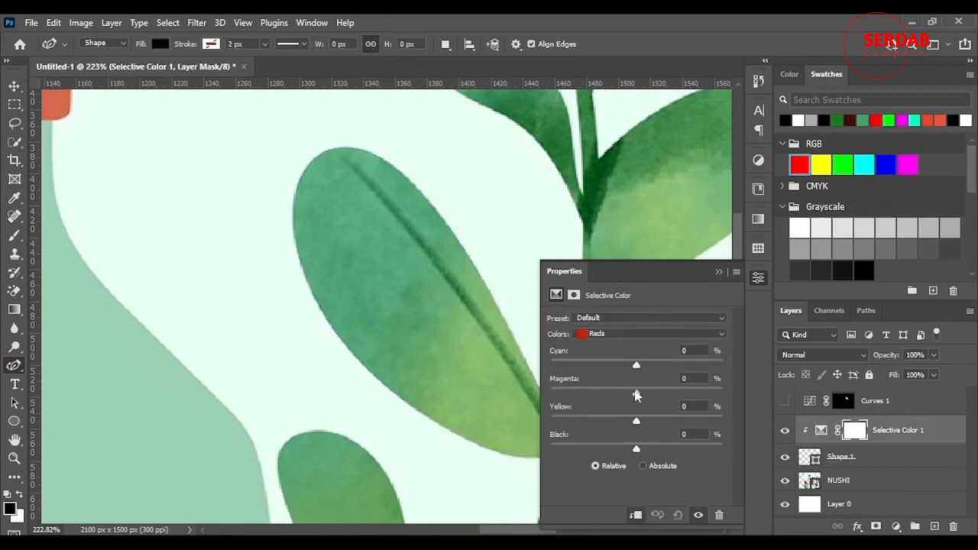
click(628, 335)
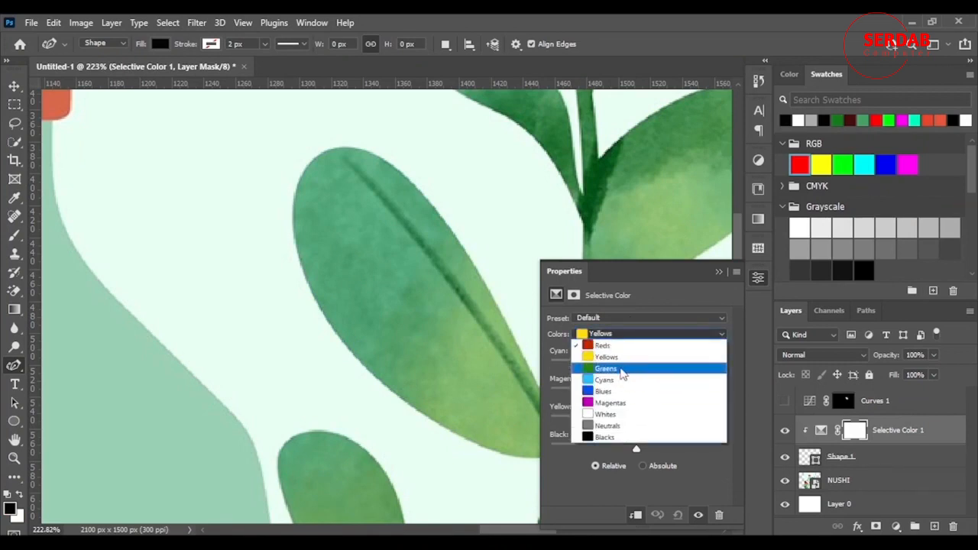
click(620, 362)
drag(637, 392, 452, 389)
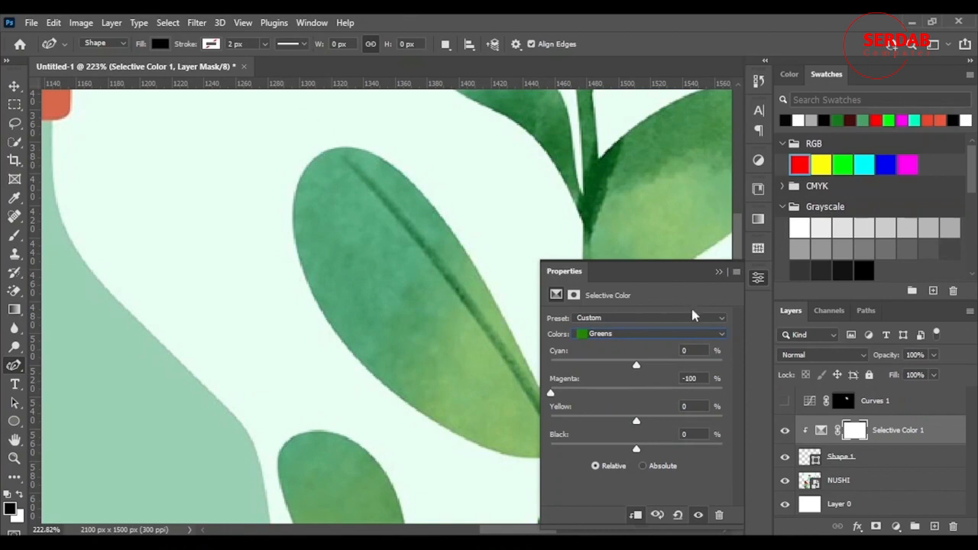
click(720, 272)
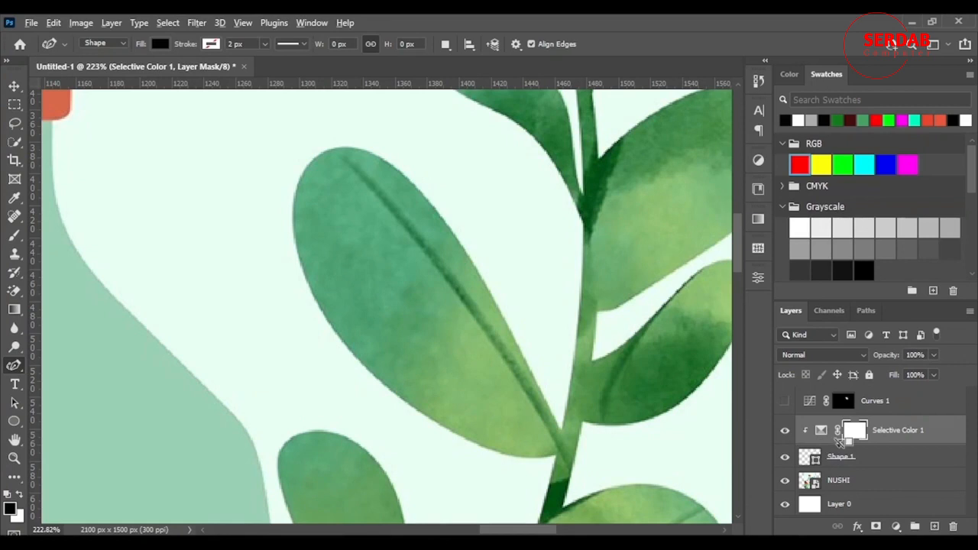
Move the Selective Color adjustment above the Curves adjustment and load the Curves layer mask as a selection.
drag(840, 441, 868, 393)
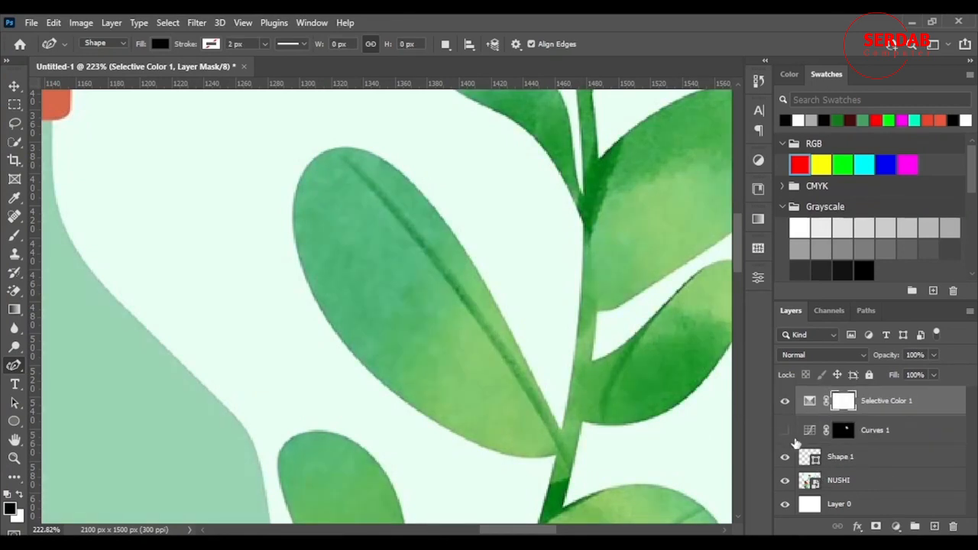
click(844, 432)
right_click(844, 433)
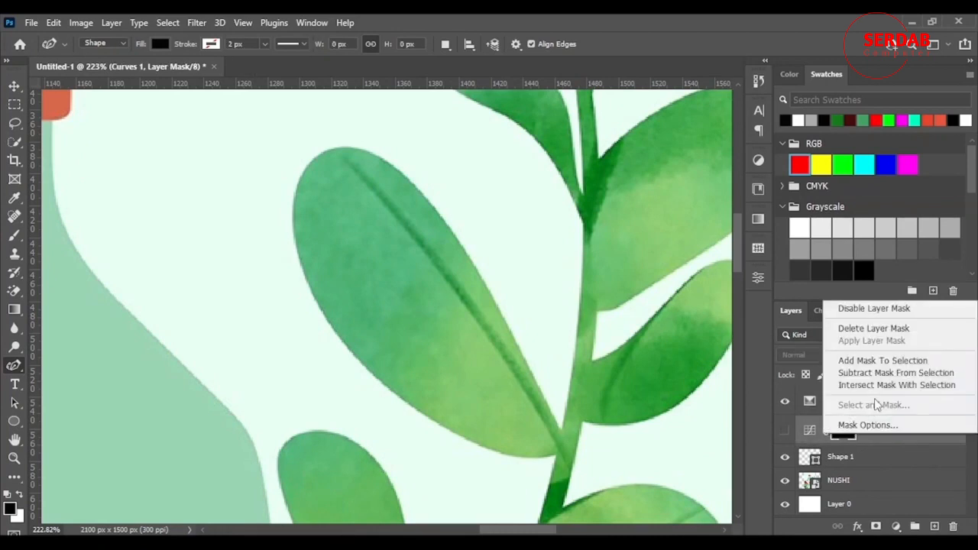
click(907, 363)
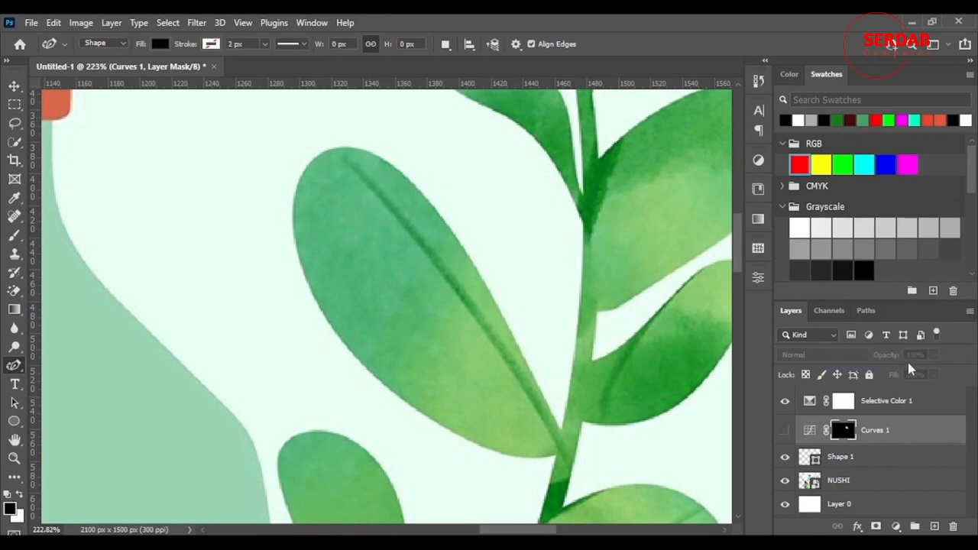
Restrict the Selective Color adjustment to the leaf by inverting its mask inside the selection, deselecting, and inverting the whole mask.
click(844, 402)
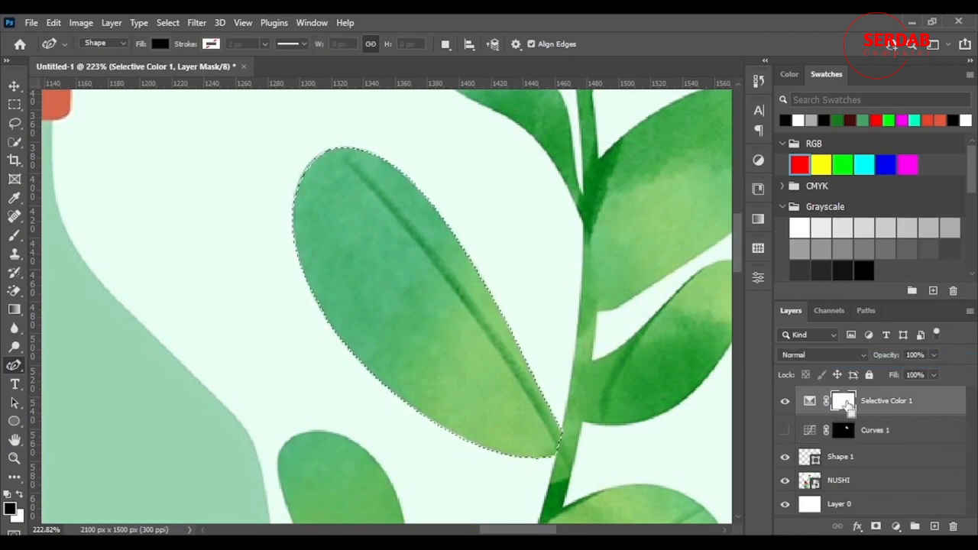
key(ctrl+i)
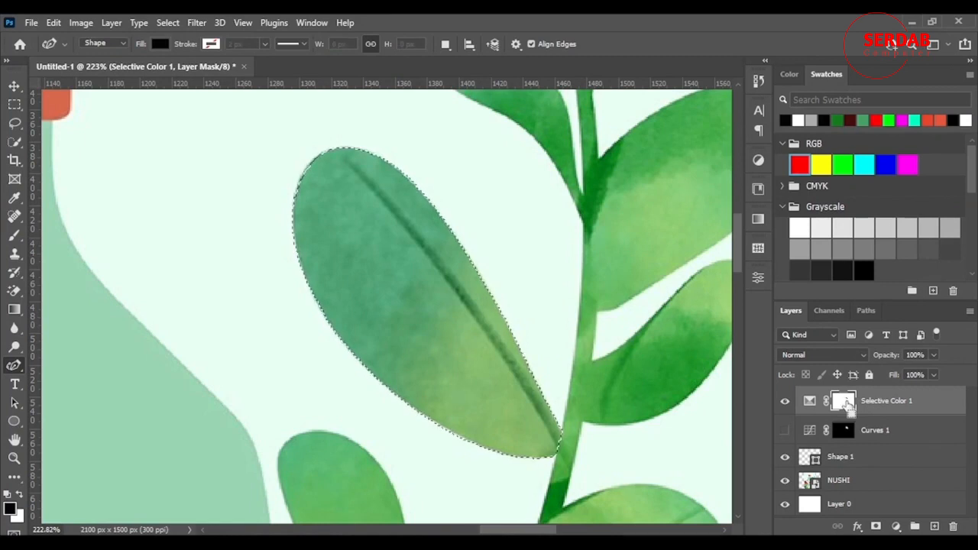
shift+click(845, 402)
shift+click(845, 403)
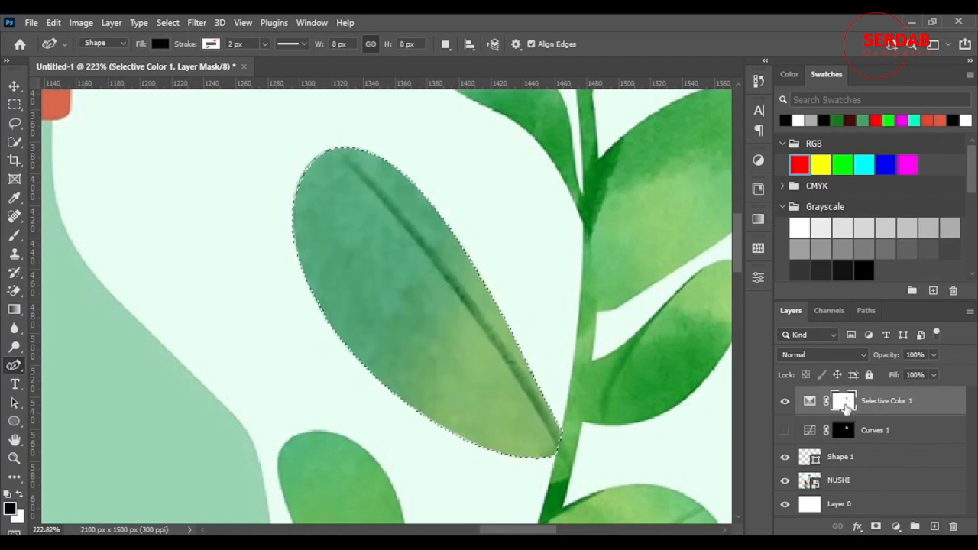
key(ctrl+d)
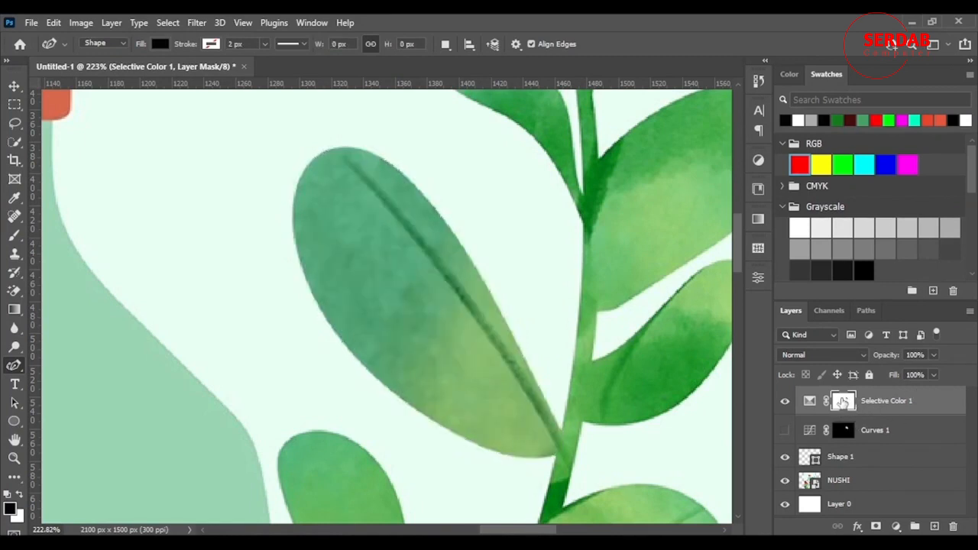
shift+click(844, 403)
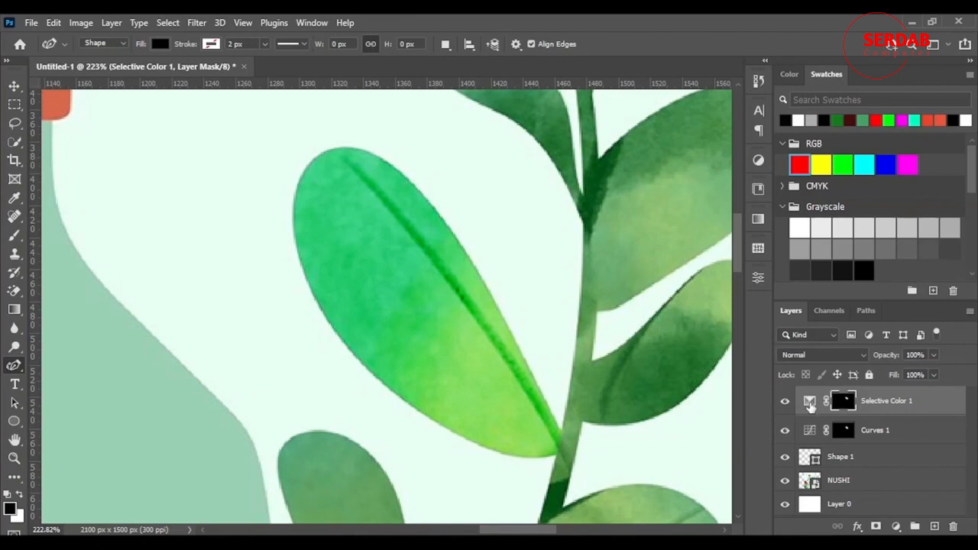
Set the Greens in the masked Selective Color adjustment to Cyan -45%, Magenta +100%, Yellow +74% and Black -42%.
double_click(810, 402)
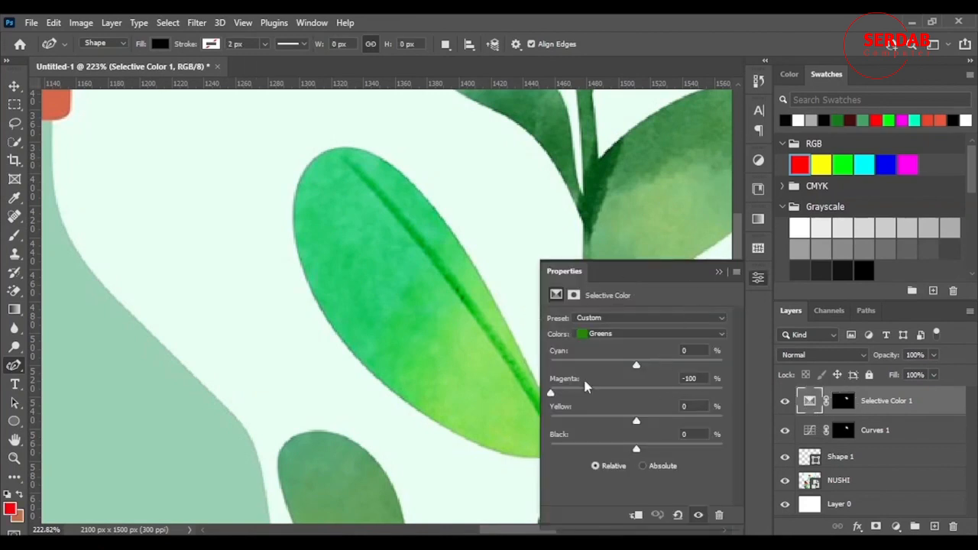
drag(551, 394, 723, 393)
drag(635, 365, 602, 365)
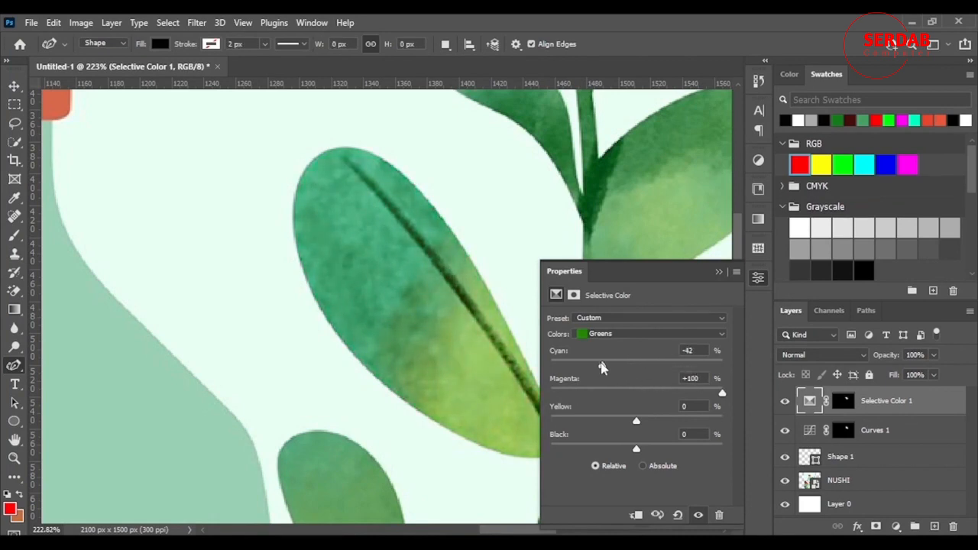
drag(637, 421, 699, 422)
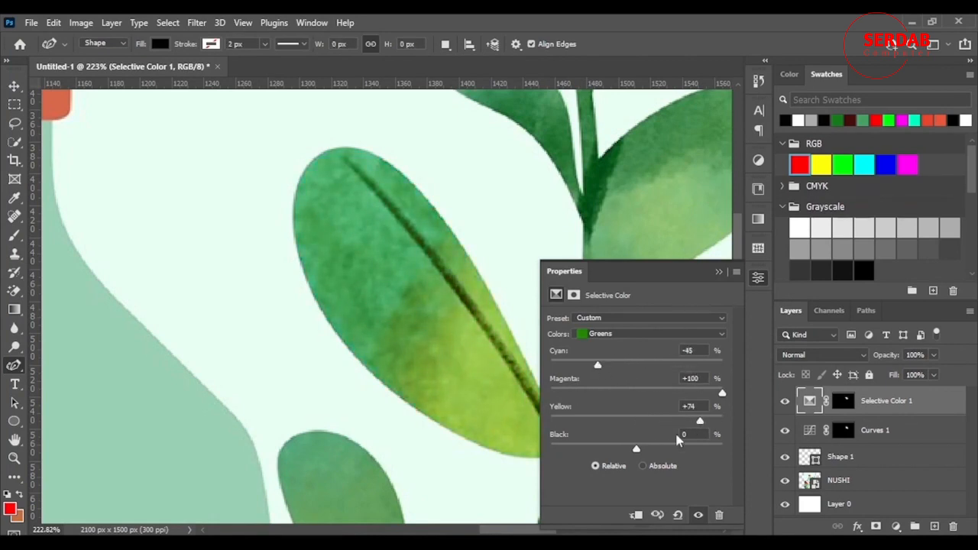
drag(636, 449, 601, 455)
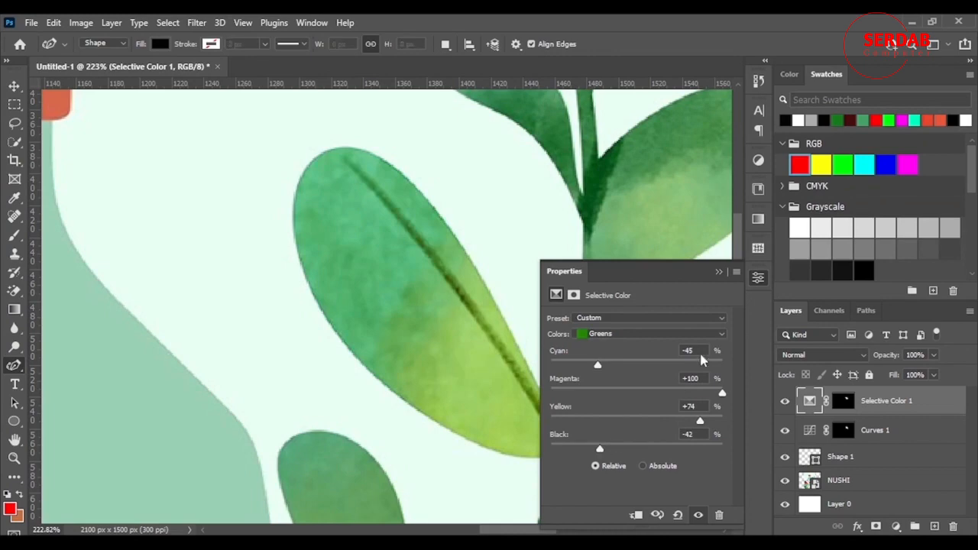
click(718, 272)
Examine the recolored leaf in the context of the whole NUSHI artwork.
scroll(637, 375, down, 5)
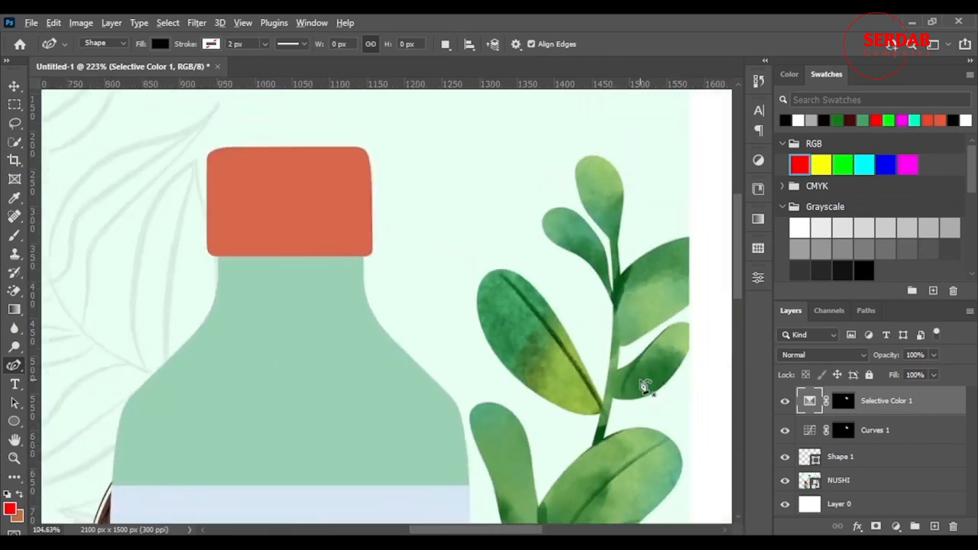
scroll(644, 389, down, 4)
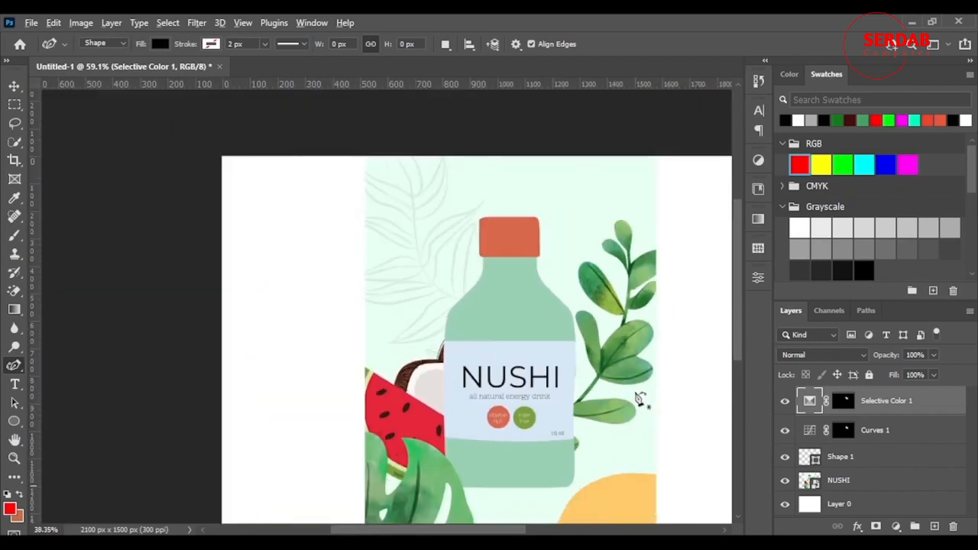
scroll(640, 399, down, 1)
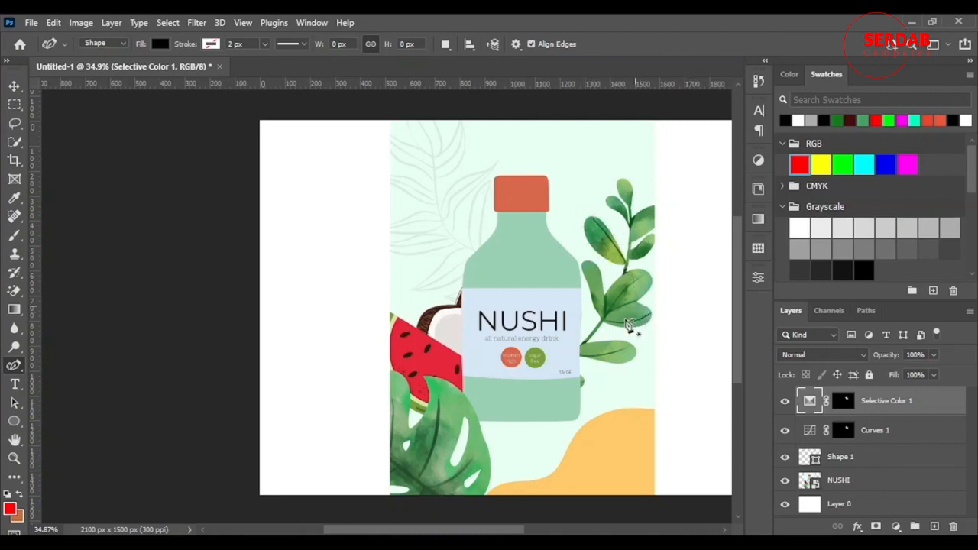
scroll(659, 332, down, 2)
scroll(670, 334, up, 3)
drag(446, 533, 483, 531)
scroll(483, 527, down, 2)
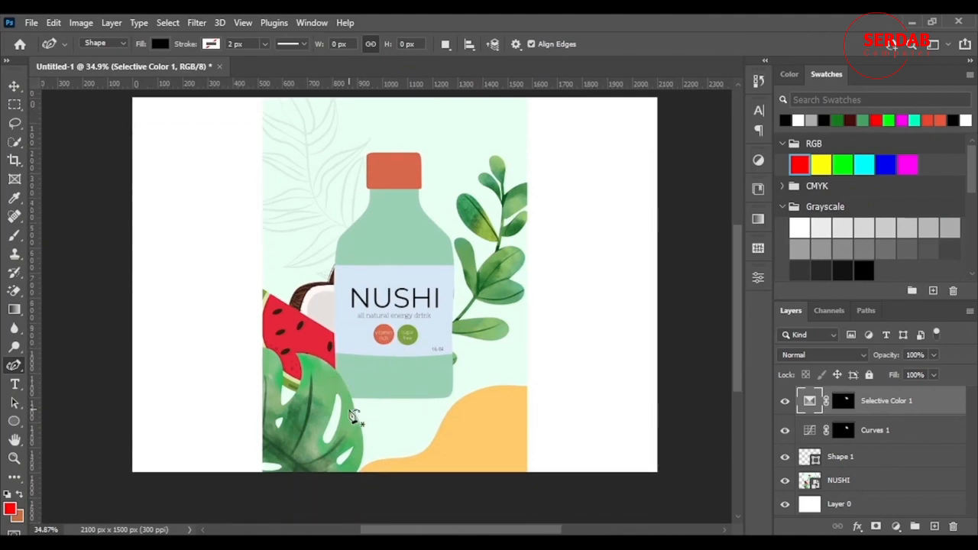
right_click(13, 365)
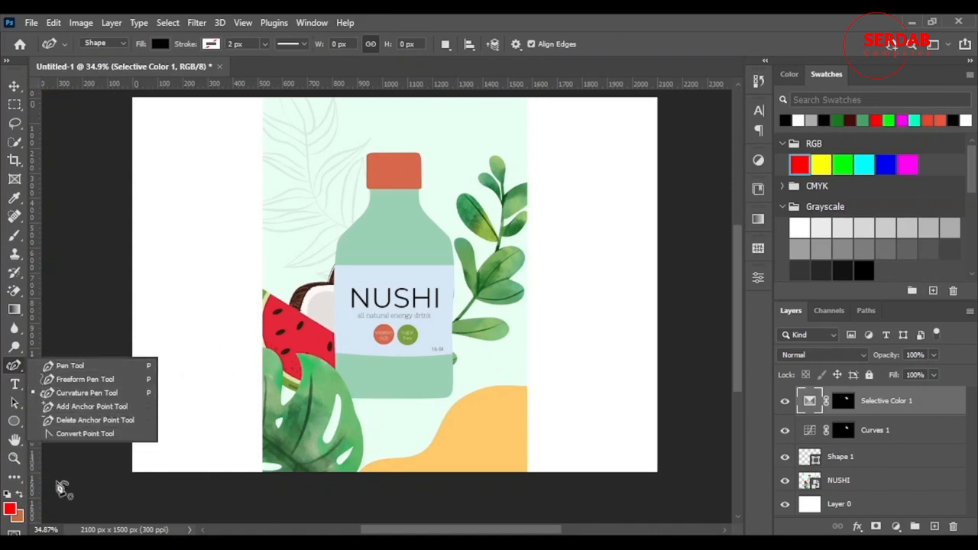
click(42, 370)
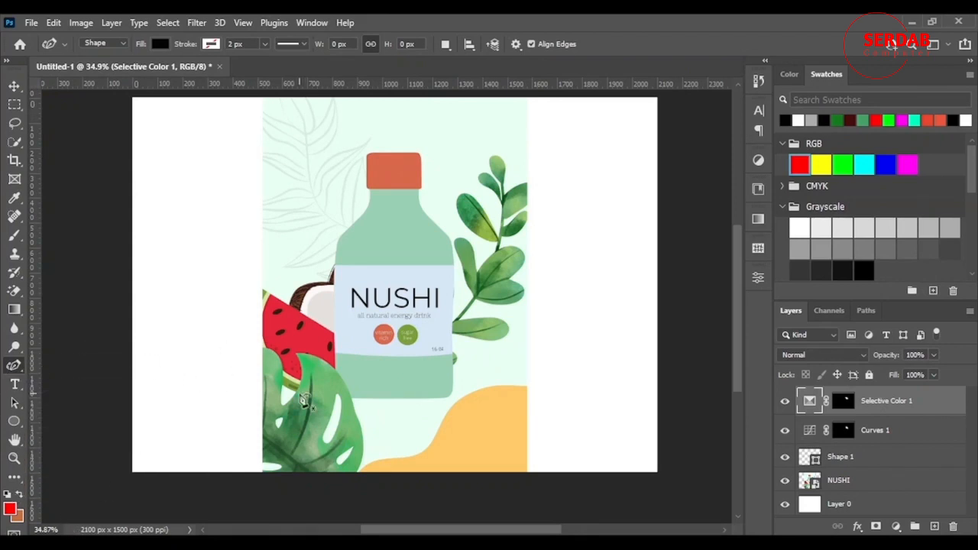
scroll(244, 343, up, 5)
scroll(243, 343, down, 3)
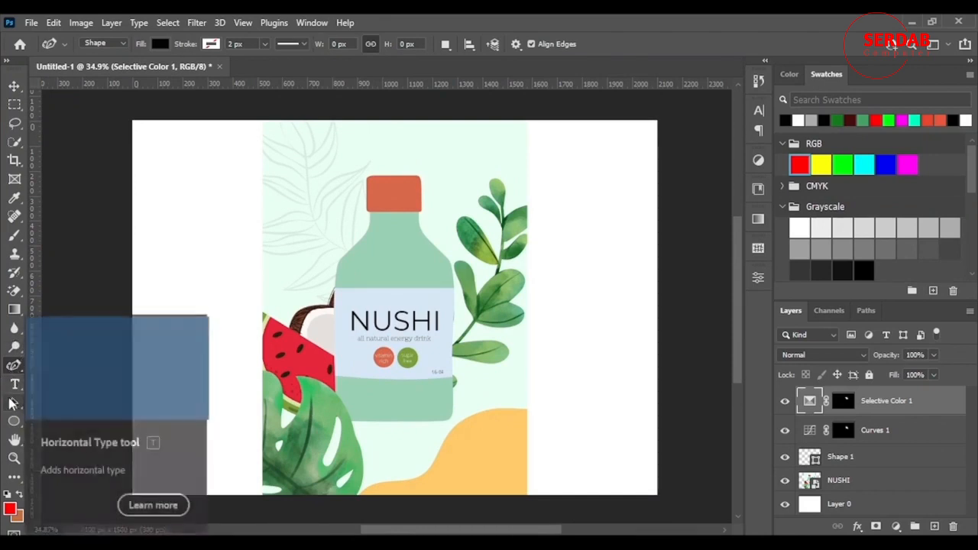
scroll(239, 302, up, 3)
scroll(239, 301, down, 4)
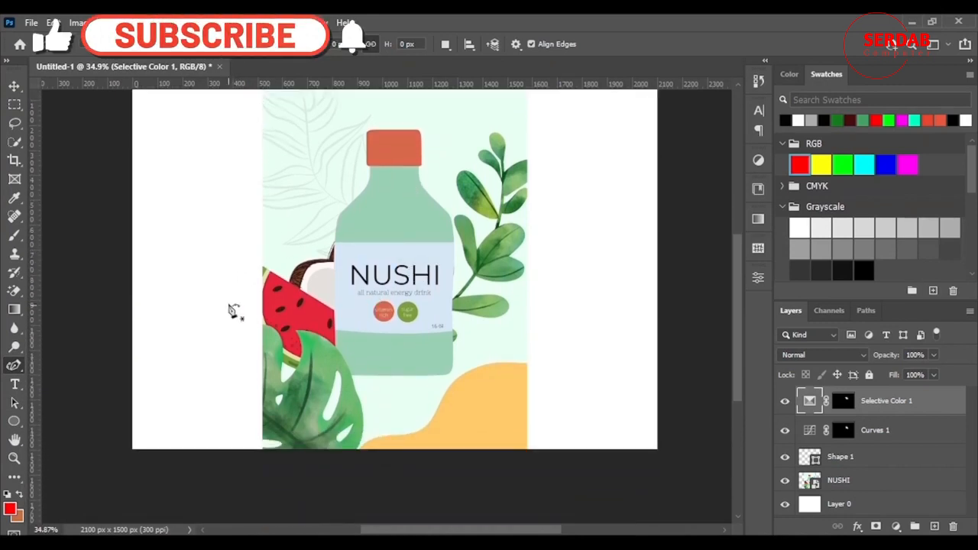
scroll(247, 301, up, 3)
scroll(264, 314, down, 2)
scroll(267, 314, up, 1)
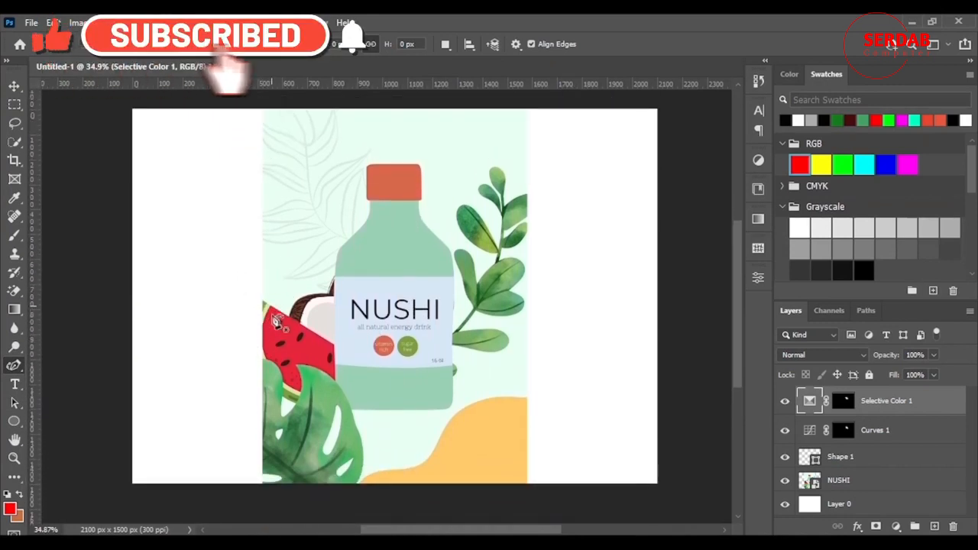